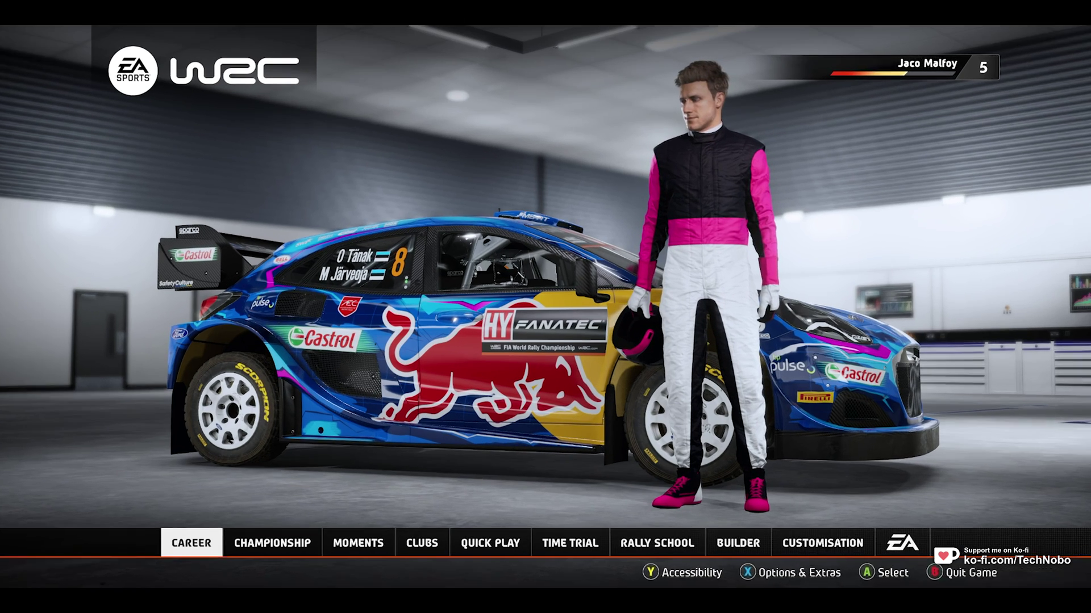
- Open Basic Graphics from Options & Extras and change the resolution to 2560 x 1440
{"action": "key", "text": "Escape"}
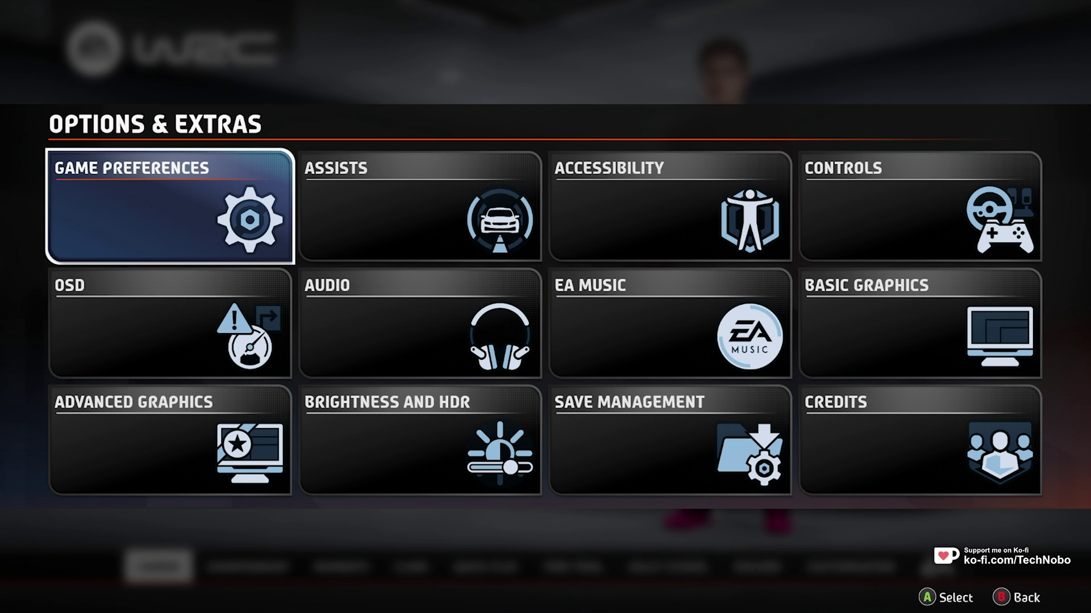
{"action": "left_click", "coordinate": [920, 324]}
{"action": "key", "text": "Return"}
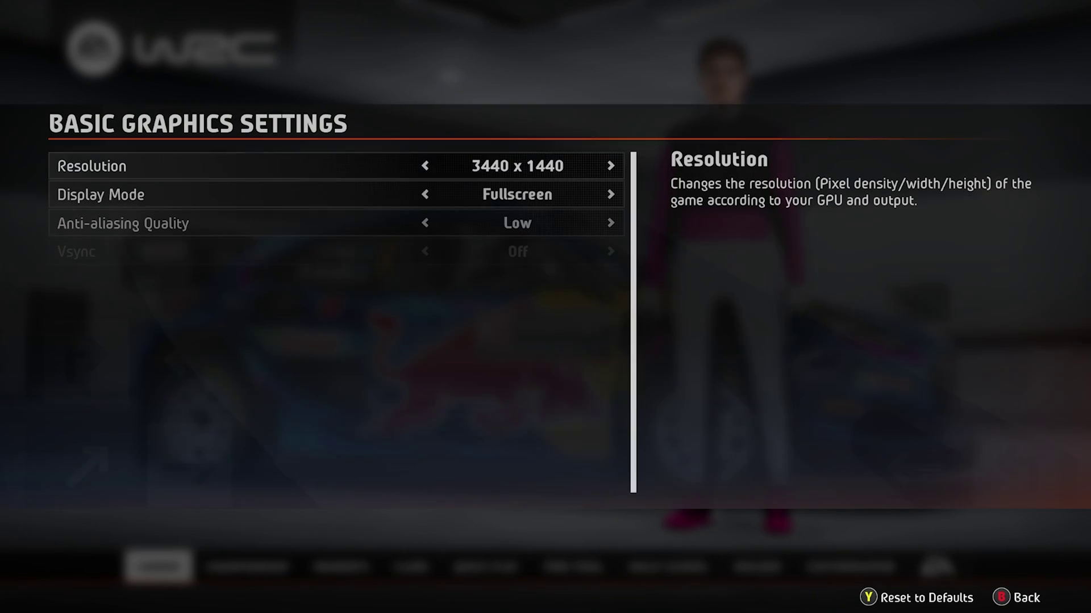
{"action": "key", "text": "Left"}
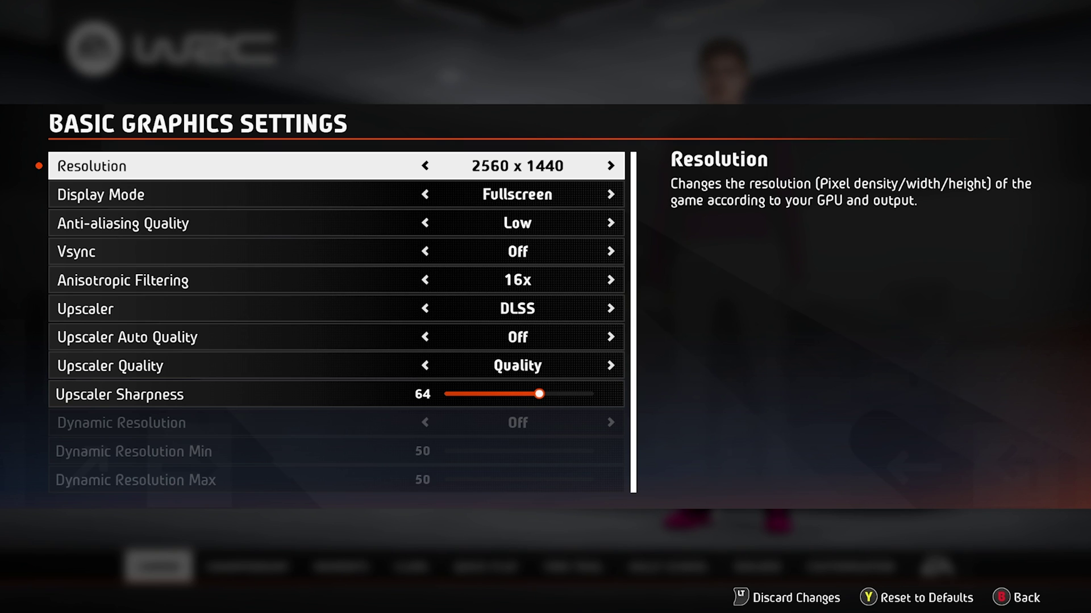
- Confirm the 2560 x 1440 resolution and move down past Display Mode and Anti-Aliasing to Upscaler
{"action": "key", "text": "Return"}
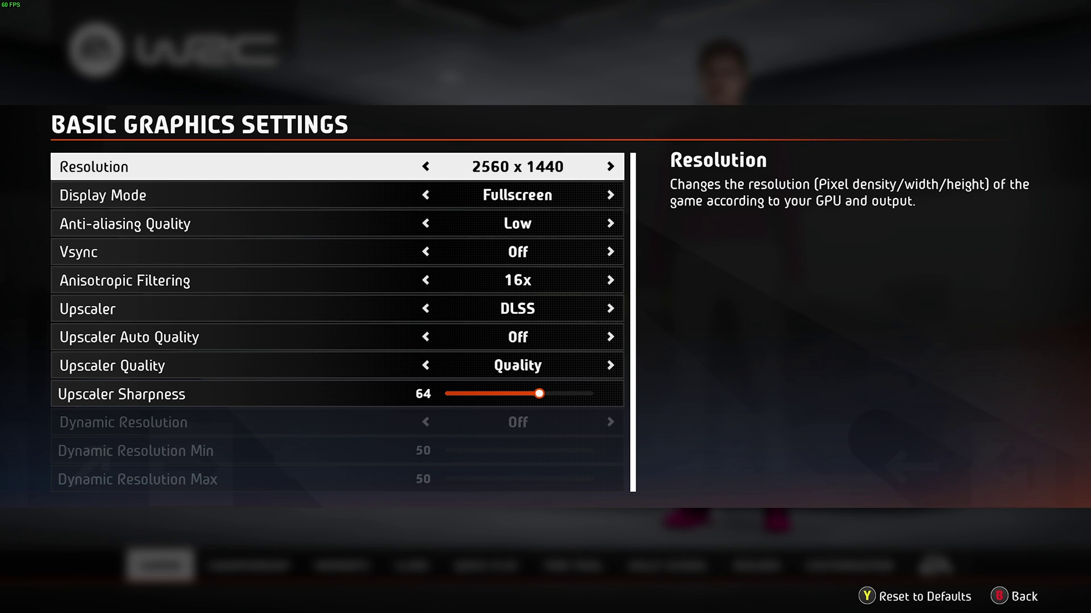
{"action": "key", "text": "Down"}
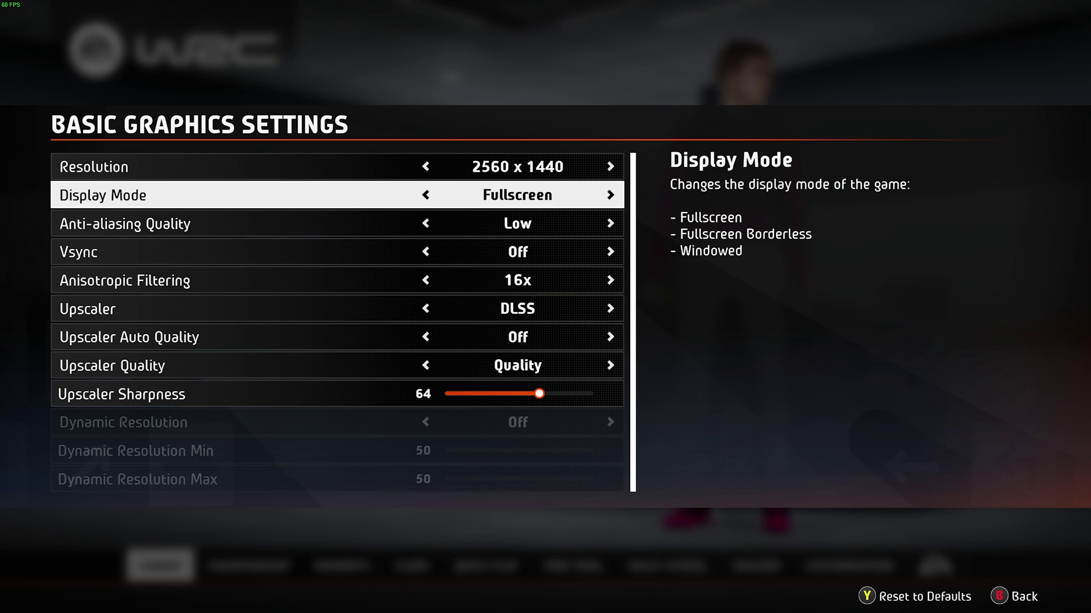
{"action": "key", "text": "Down"}
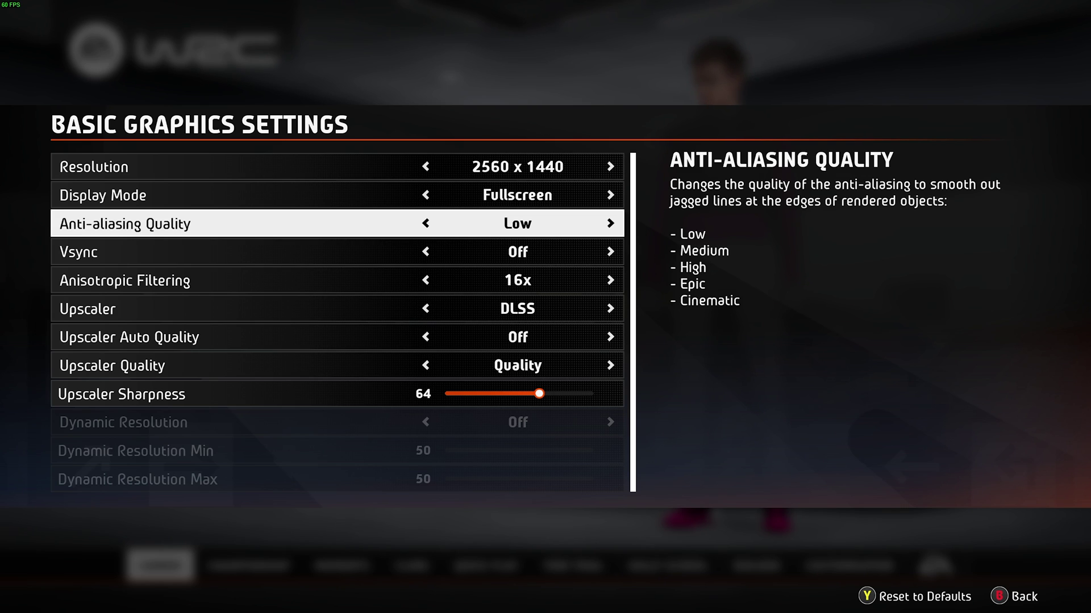
{"action": "key", "text": "Down"}
{"action": "key", "text": "Down"}
{"action": "key", "text": "Down"}
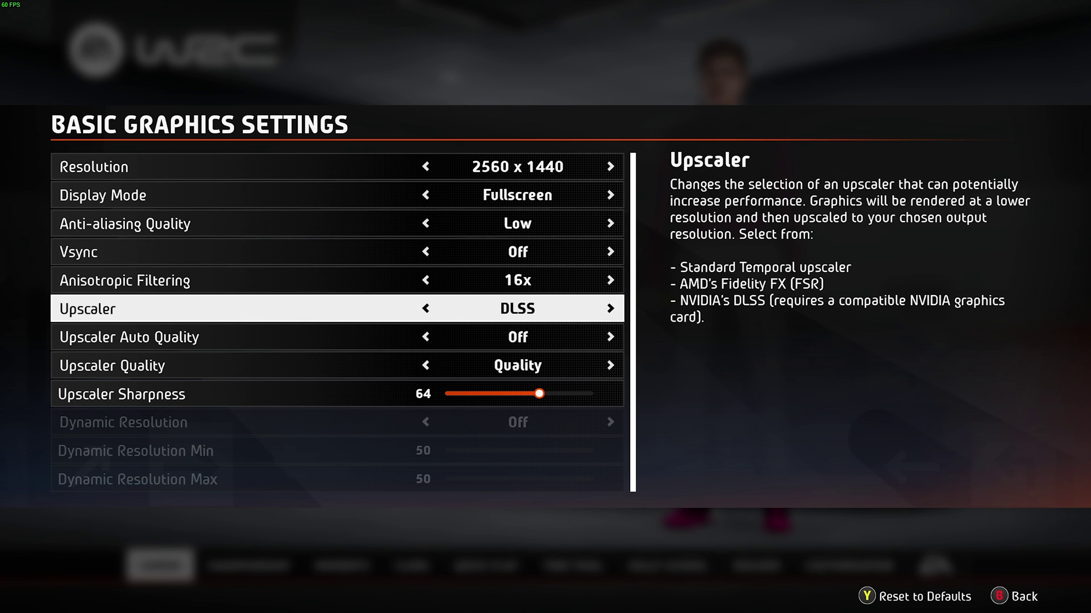
{"action": "key", "text": "Right"}
{"action": "key", "text": "Right"}
{"action": "key", "text": "Right"}
{"action": "key", "text": "Left"}
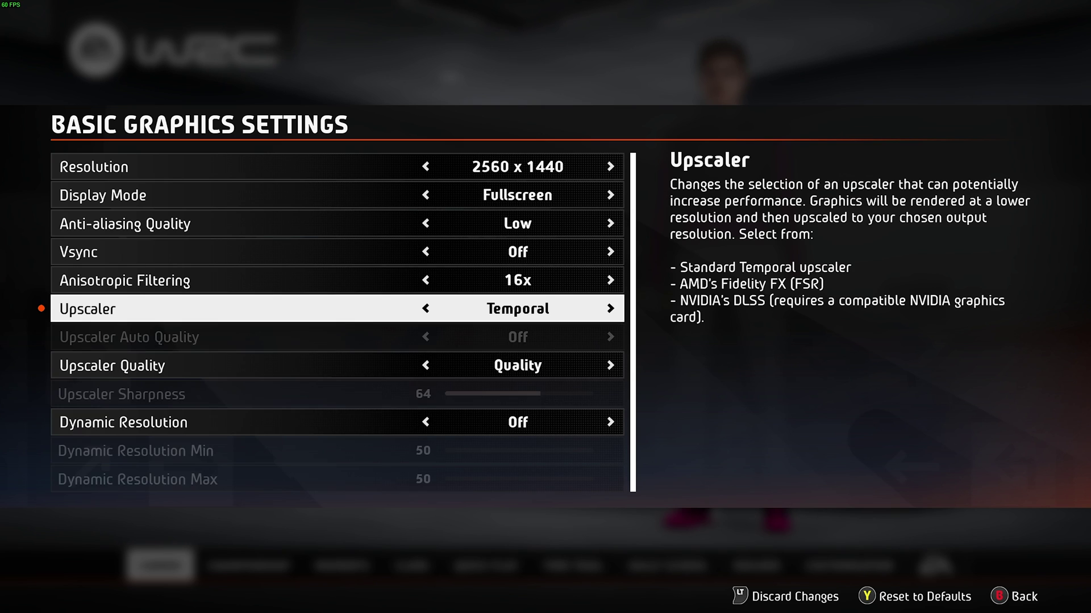
{"action": "key", "text": "Right"}
{"action": "key", "text": "Right"}
{"action": "key", "text": "Left"}
{"action": "key", "text": "Up"}
{"action": "key", "text": "Up"}
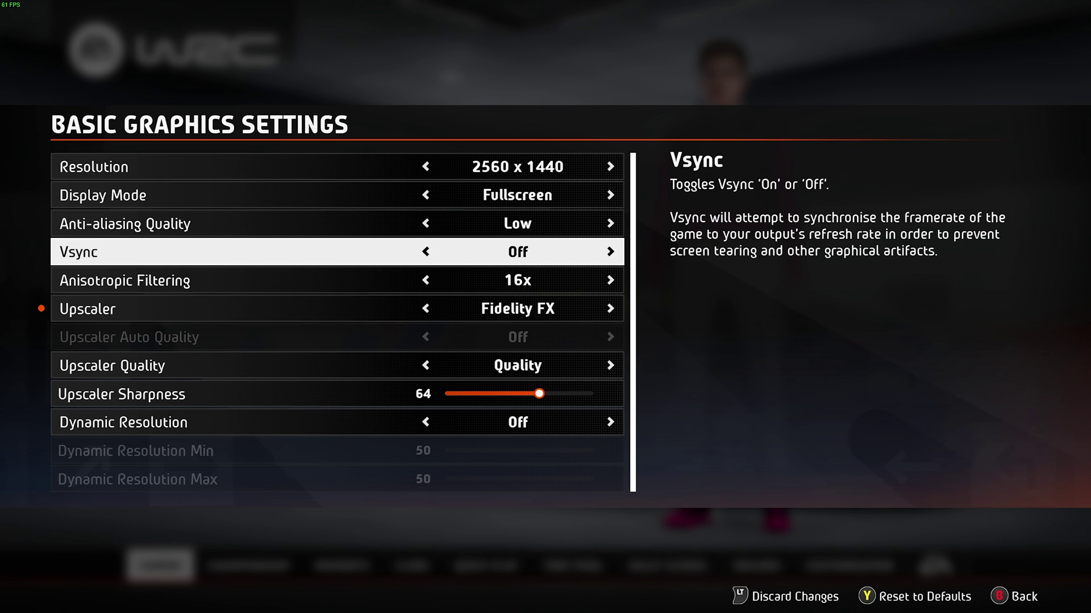
{"action": "key", "text": "Up"}
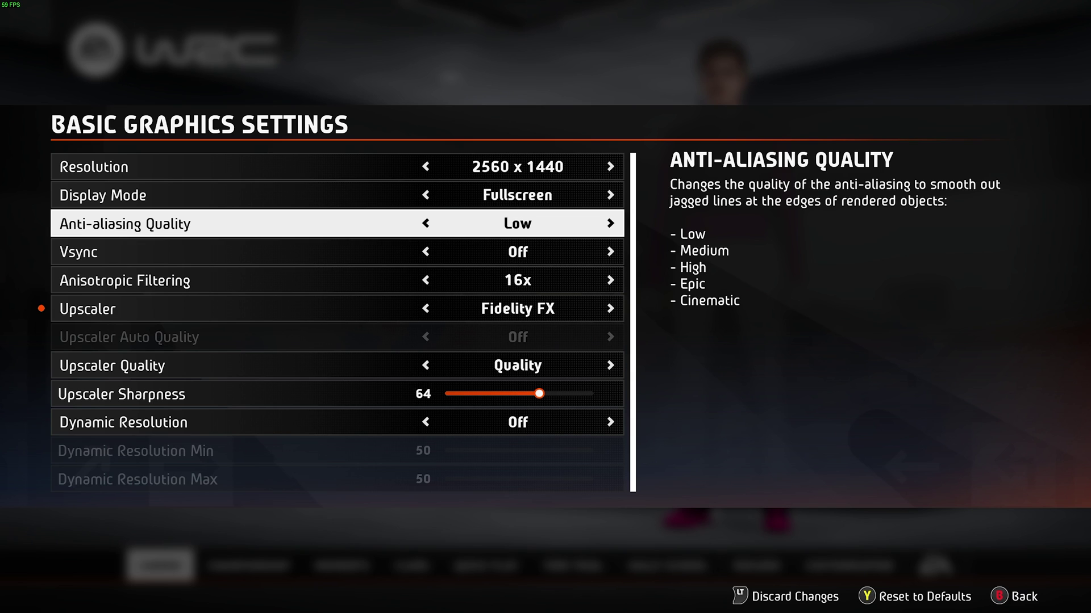
{"action": "key", "text": "Down"}
{"action": "key", "text": "Down"}
{"action": "key", "text": "Down"}
{"action": "key", "text": "Right"}
{"action": "key", "text": "Up"}
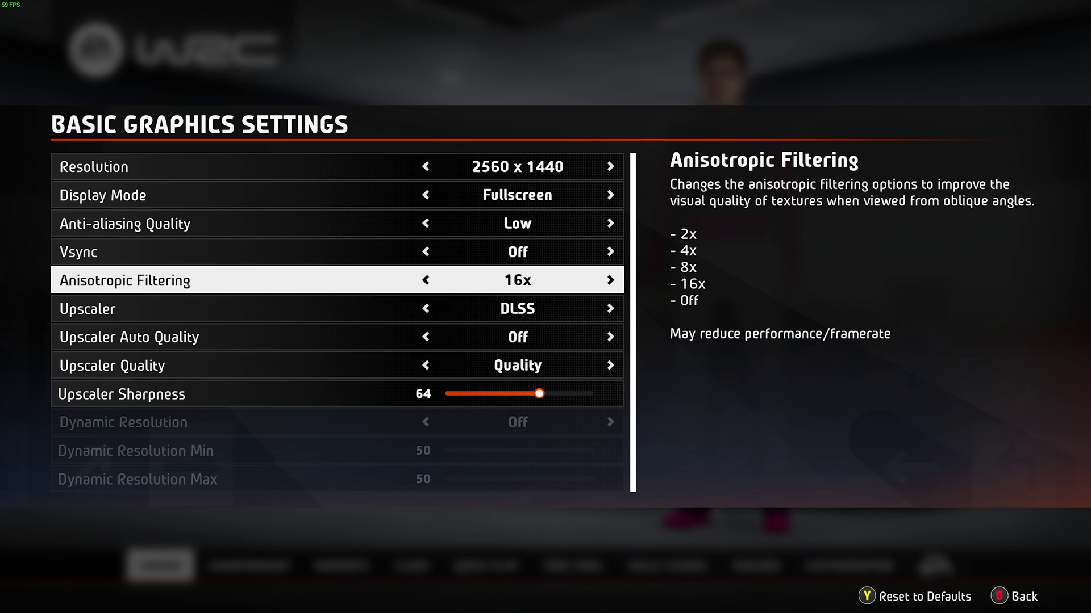
{"action": "key", "text": "Up"}
{"action": "key", "text": "Up"}
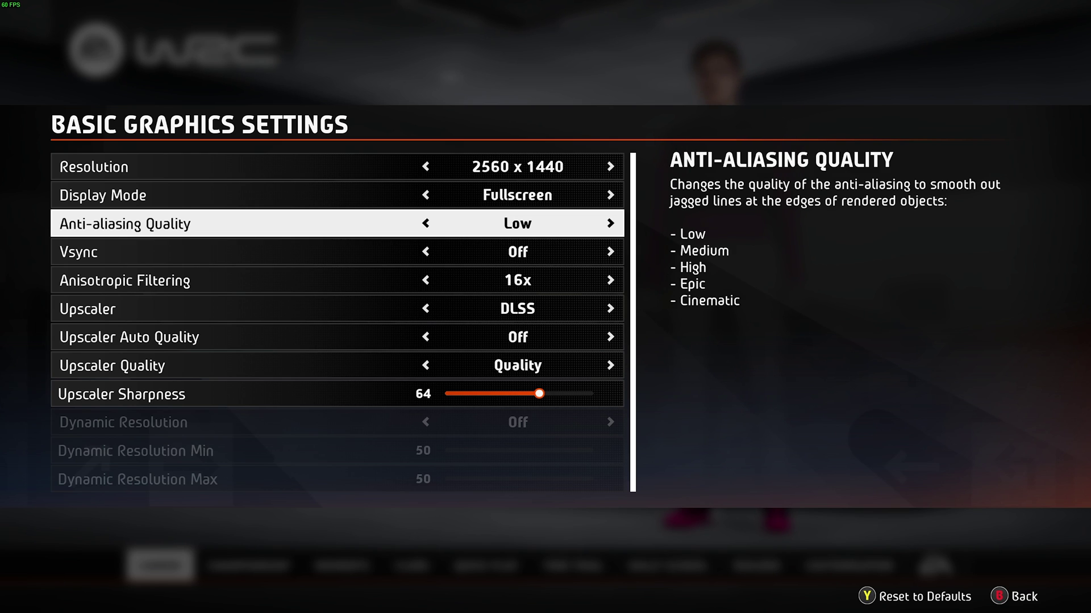
{"action": "key", "text": "Down"}
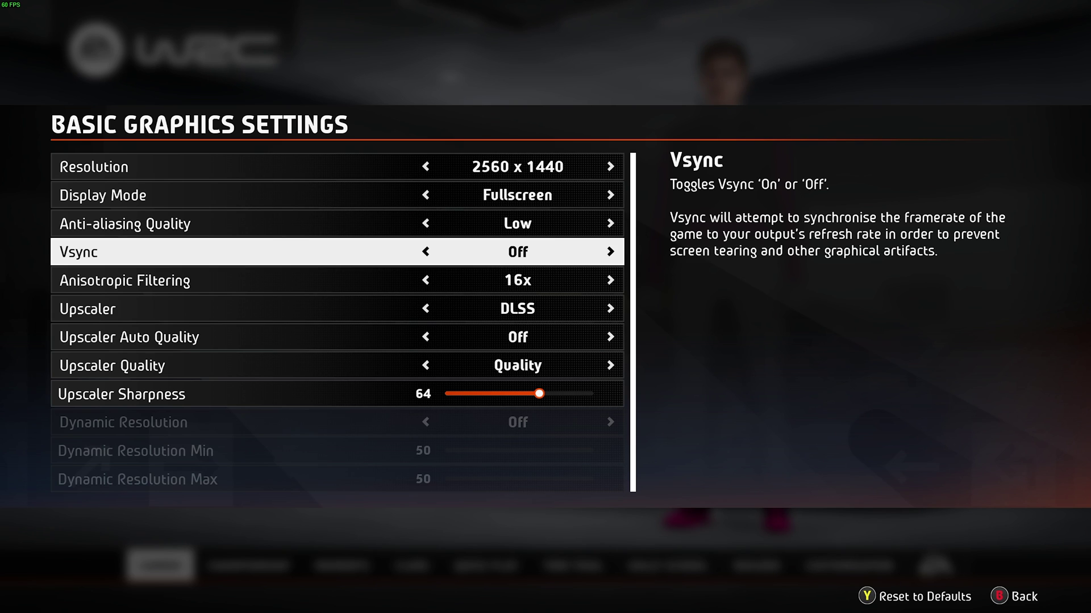
{"action": "key", "text": "Down"}
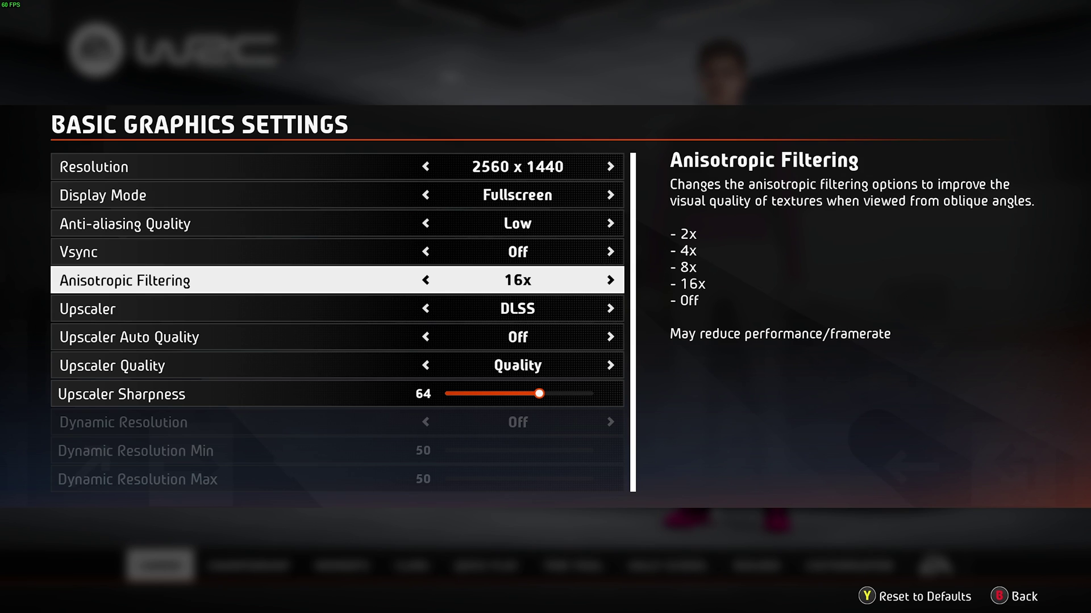
{"action": "key", "text": "Right"}
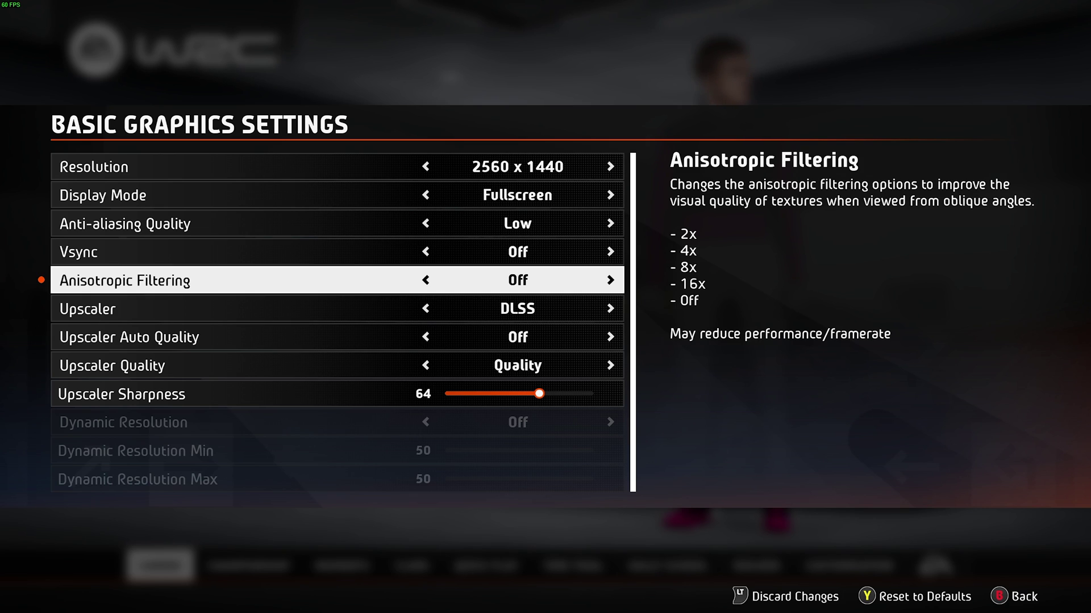
{"action": "key", "text": "Right"}
{"action": "key", "text": "Right"}
{"action": "key", "text": "Right"}
{"action": "key", "text": "Right"}
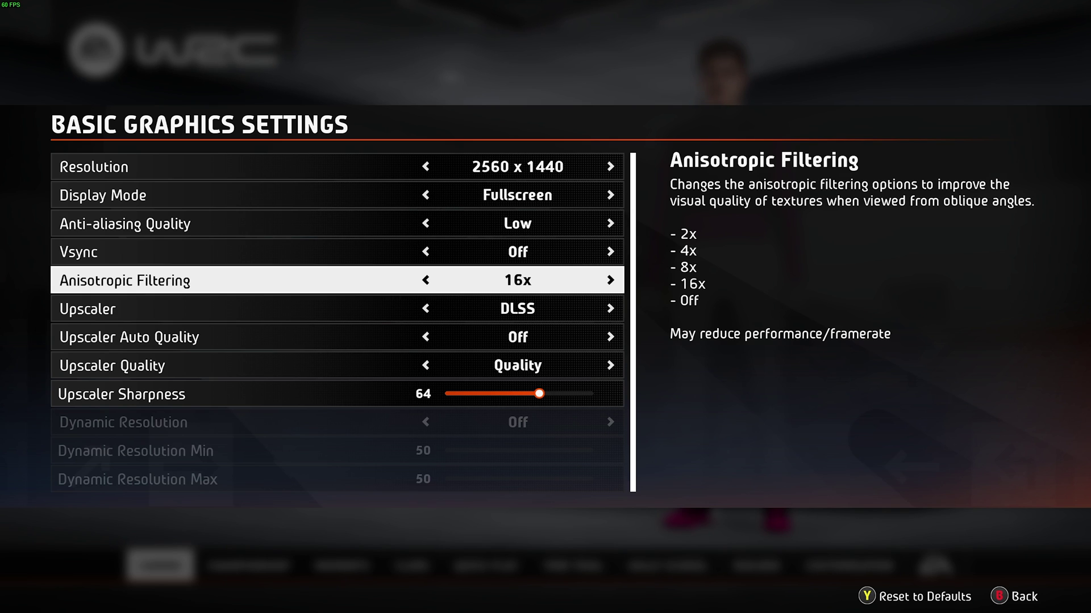
{"action": "key", "text": "Down"}
{"action": "key", "text": "Left"}
{"action": "key", "text": "Left"}
{"action": "key", "text": "Left"}
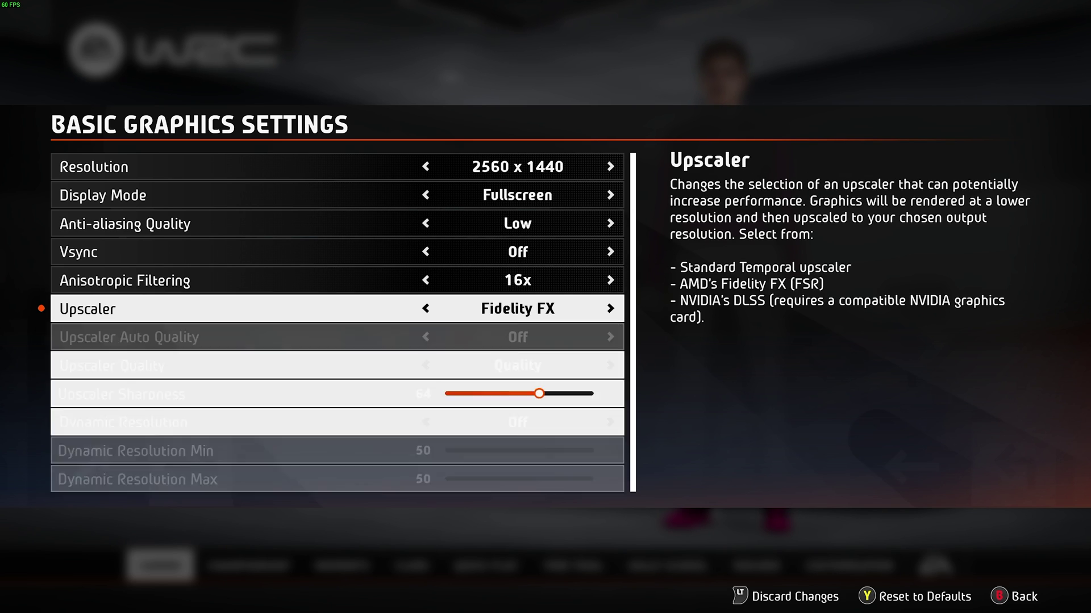
{"action": "key", "text": "Up"}
{"action": "key", "text": "Up"}
{"action": "key", "text": "Up"}
{"action": "key", "text": "Up"}
{"action": "key", "text": "Up"}
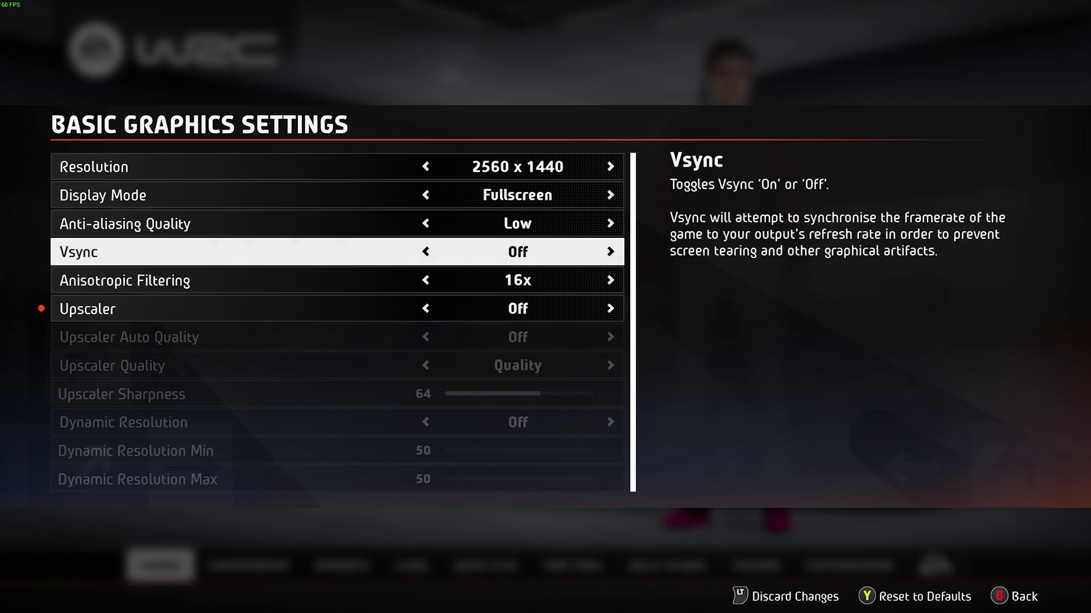
{"action": "key", "text": "Down"}
{"action": "key", "text": "Down"}
{"action": "key", "text": "Down"}
{"action": "key", "text": "Down"}
{"action": "key", "text": "Down"}
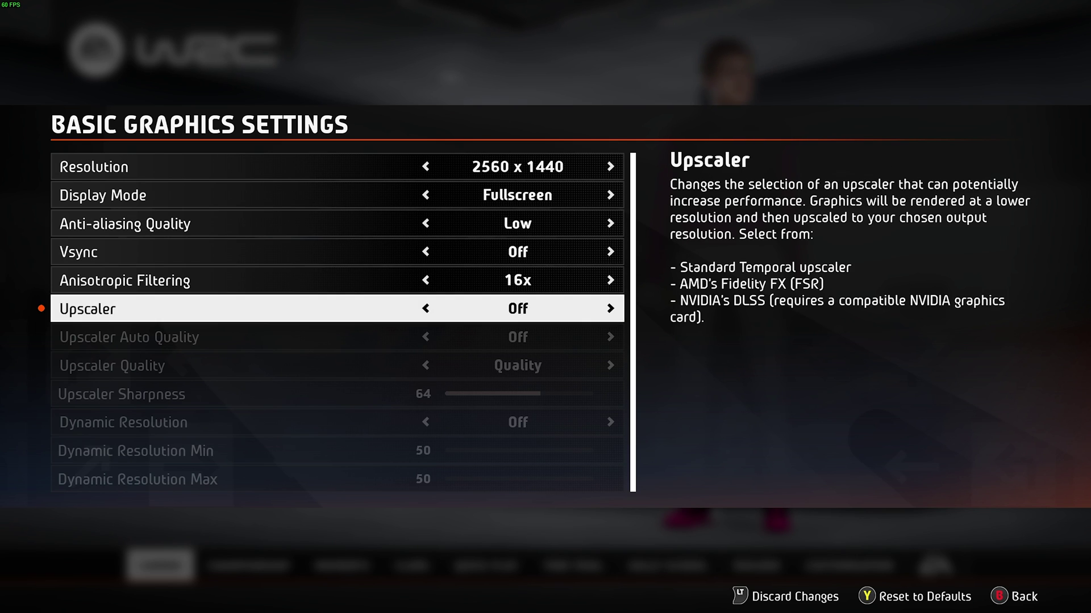
{"action": "key", "text": "Right"}
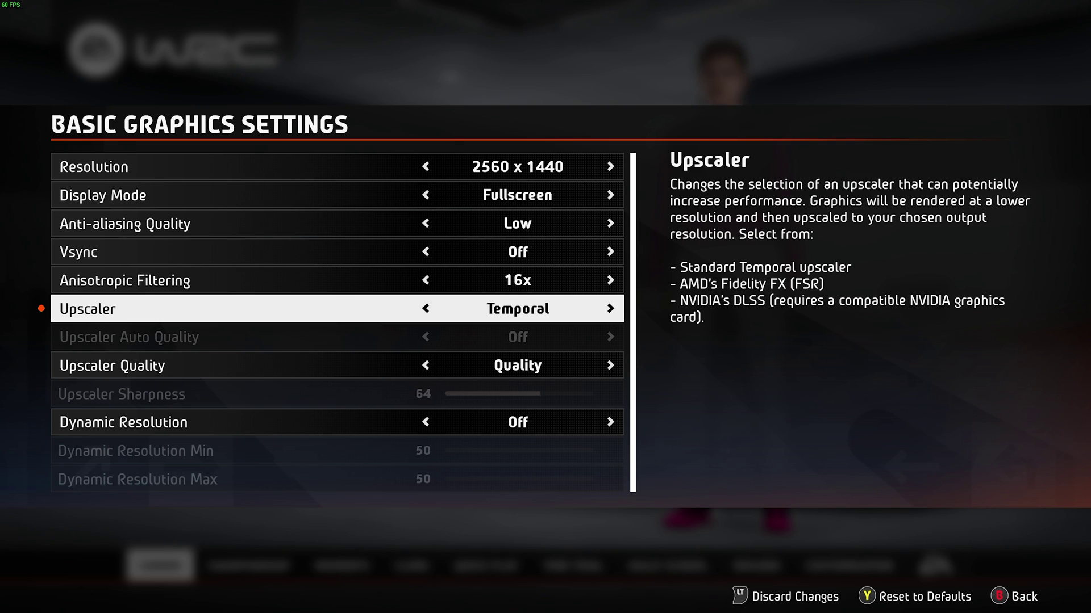
{"action": "key", "text": "Right"}
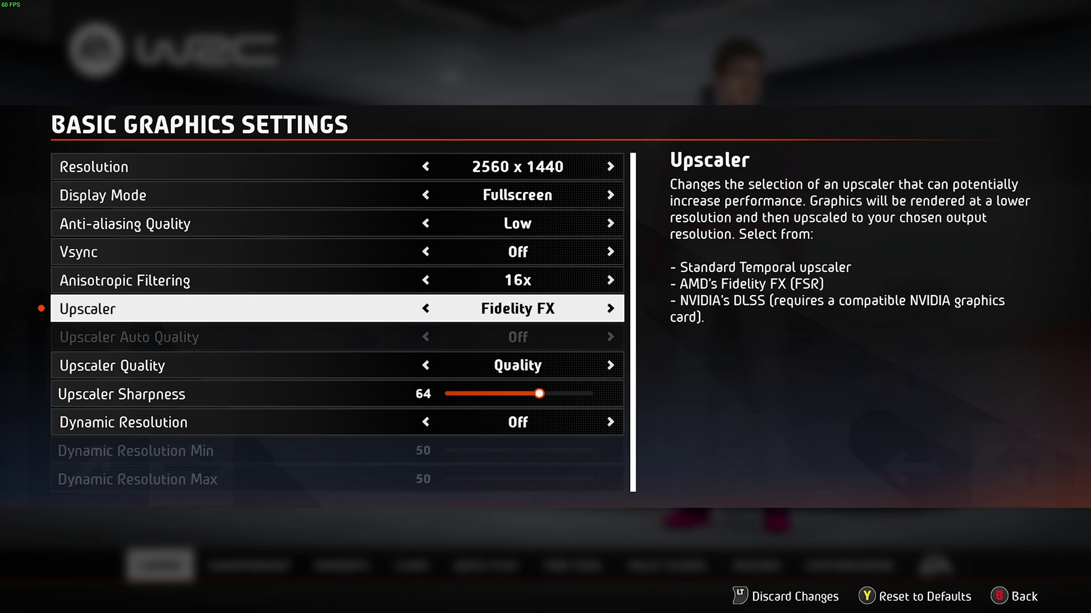
{"action": "key", "text": "Down"}
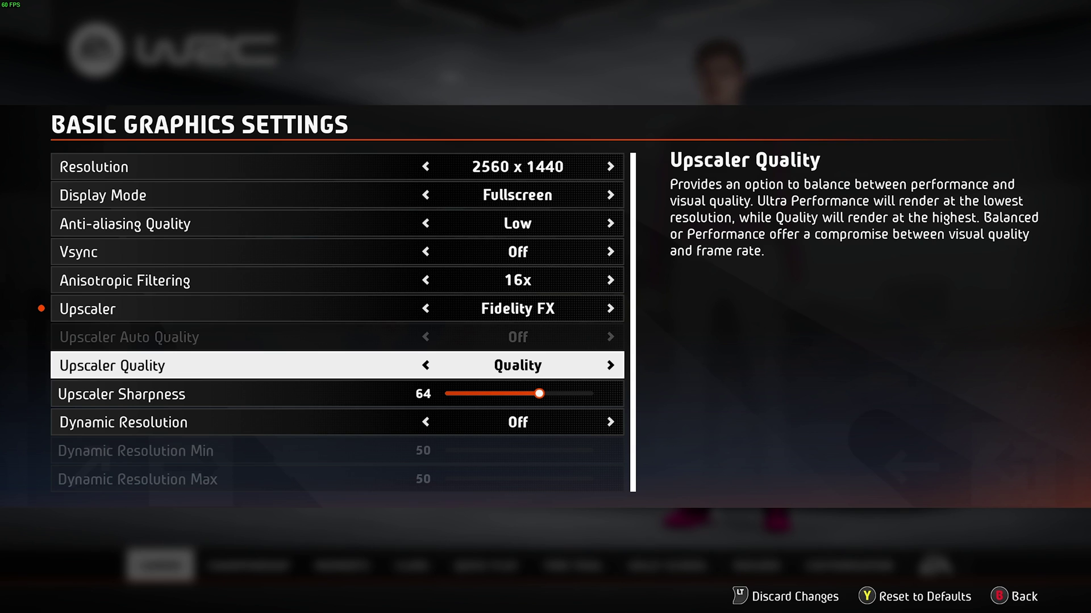
{"action": "key", "text": "Up"}
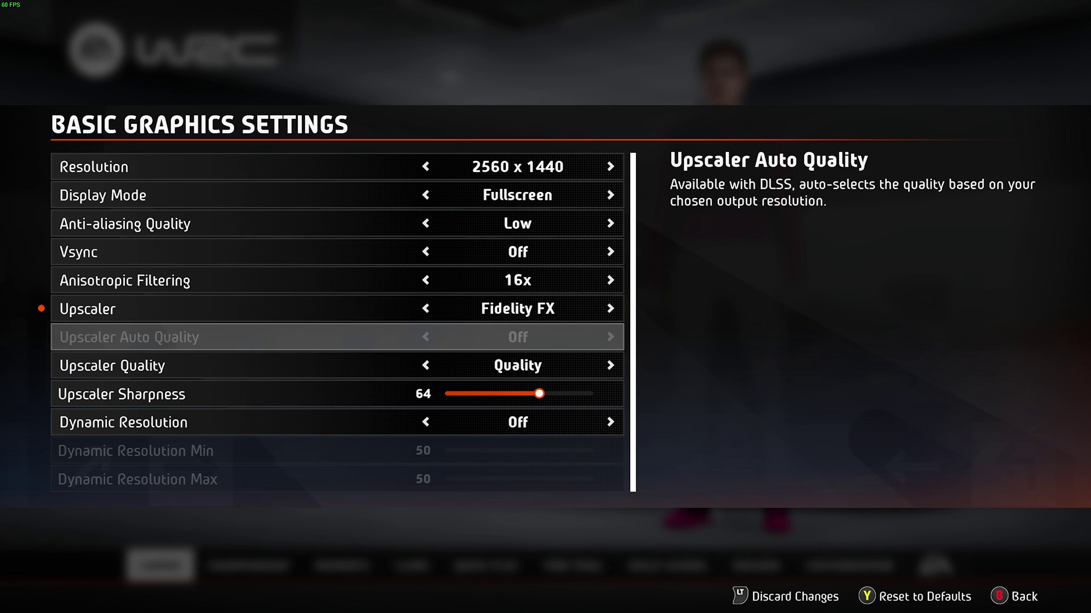
{"action": "key", "text": "Down"}
{"action": "key", "text": "Down"}
{"action": "key", "text": "Up"}
{"action": "key", "text": "Up"}
{"action": "key", "text": "Up"}
{"action": "key", "text": "Down"}
{"action": "key", "text": "Down"}
{"action": "key", "text": "Down"}
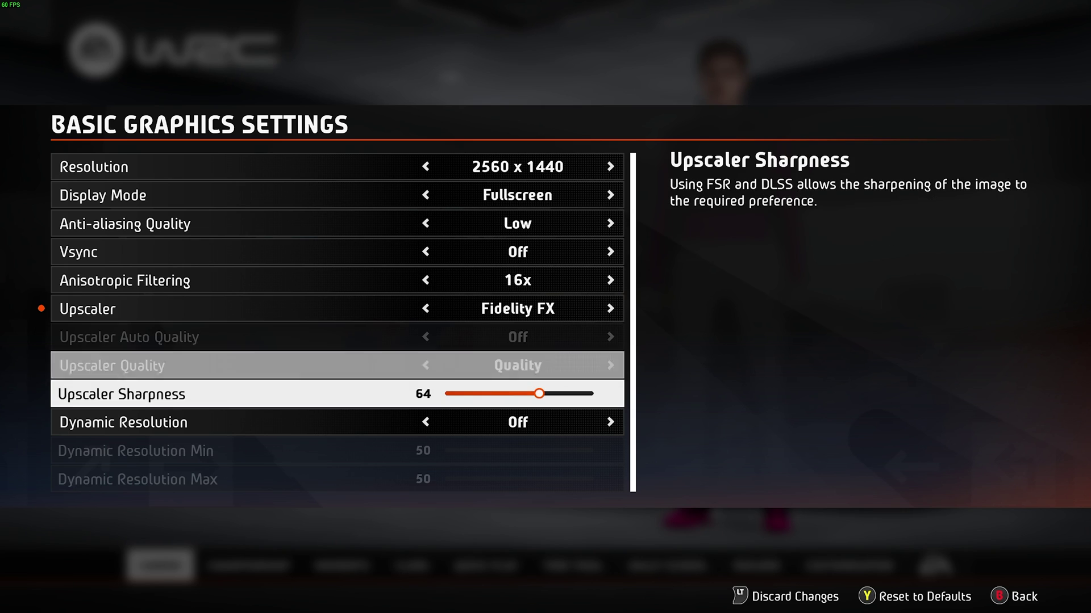
{"action": "key", "text": "Up"}
{"action": "key", "text": "Up"}
{"action": "key", "text": "Up"}
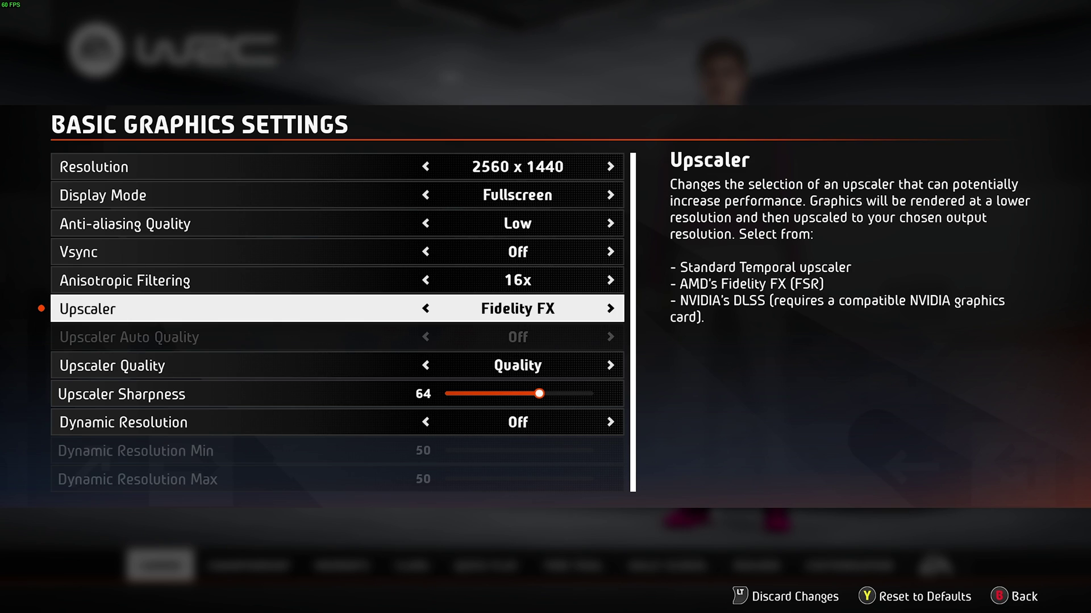
{"action": "key", "text": "Right"}
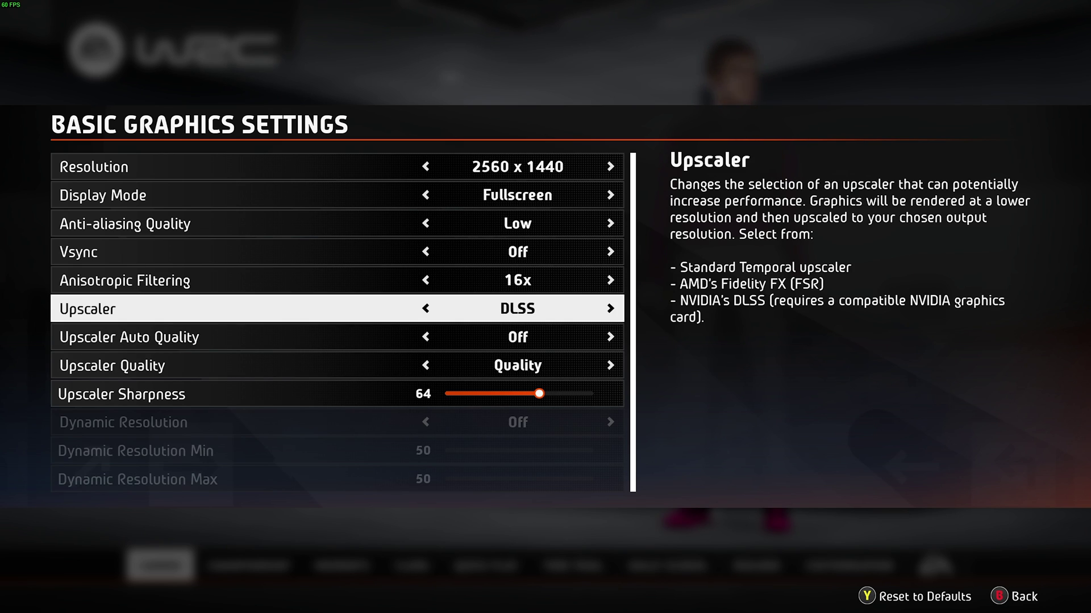
{"action": "key", "text": "Down"}
{"action": "key", "text": "Down"}
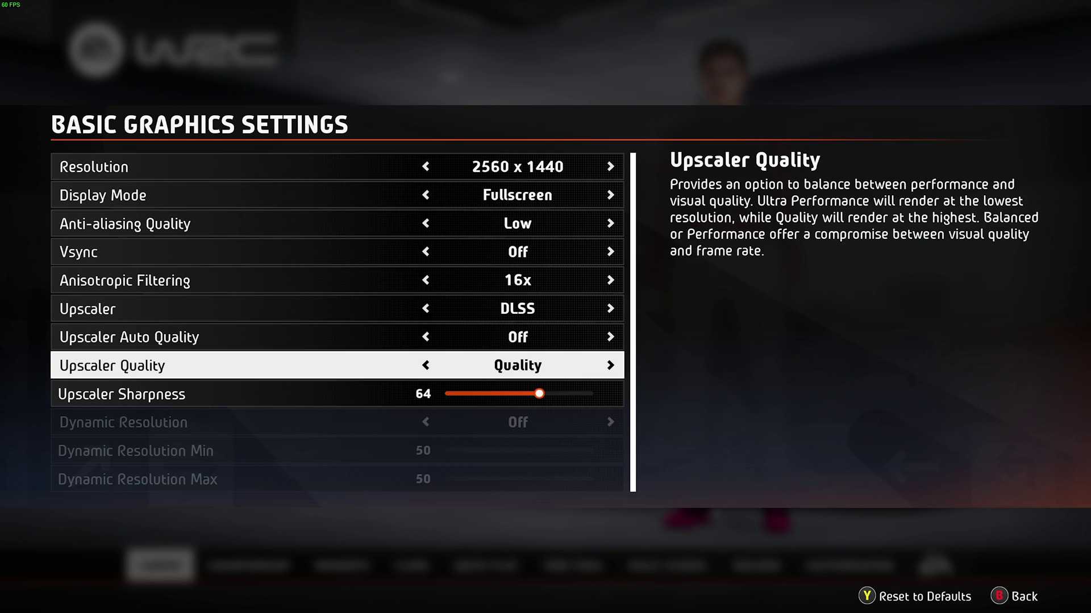
{"action": "key", "text": "Right"}
{"action": "key", "text": "Right"}
{"action": "key", "text": "Right"}
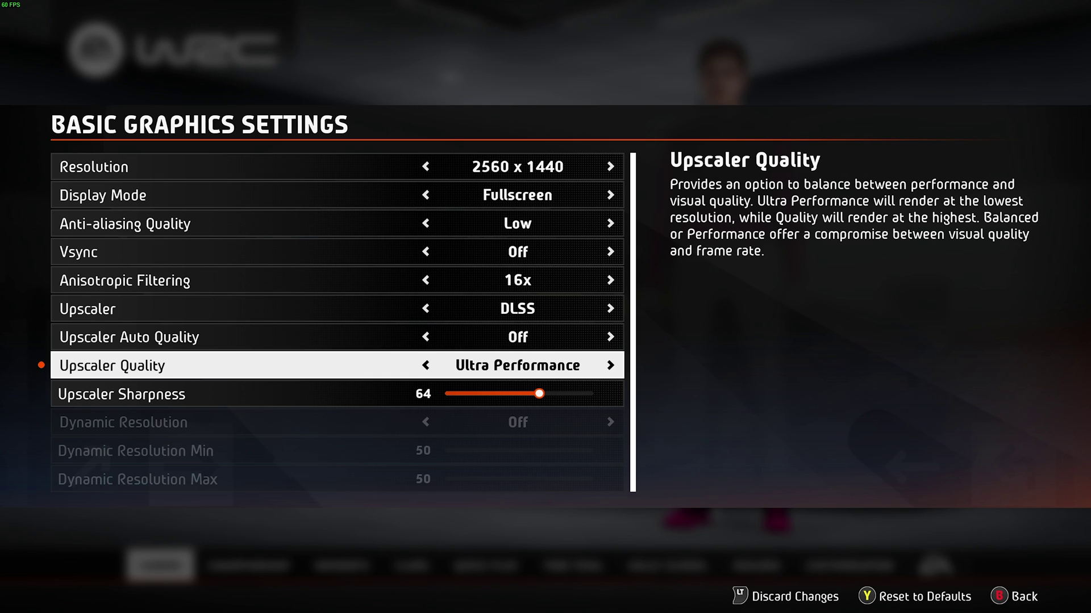
{"action": "key", "text": "Left"}
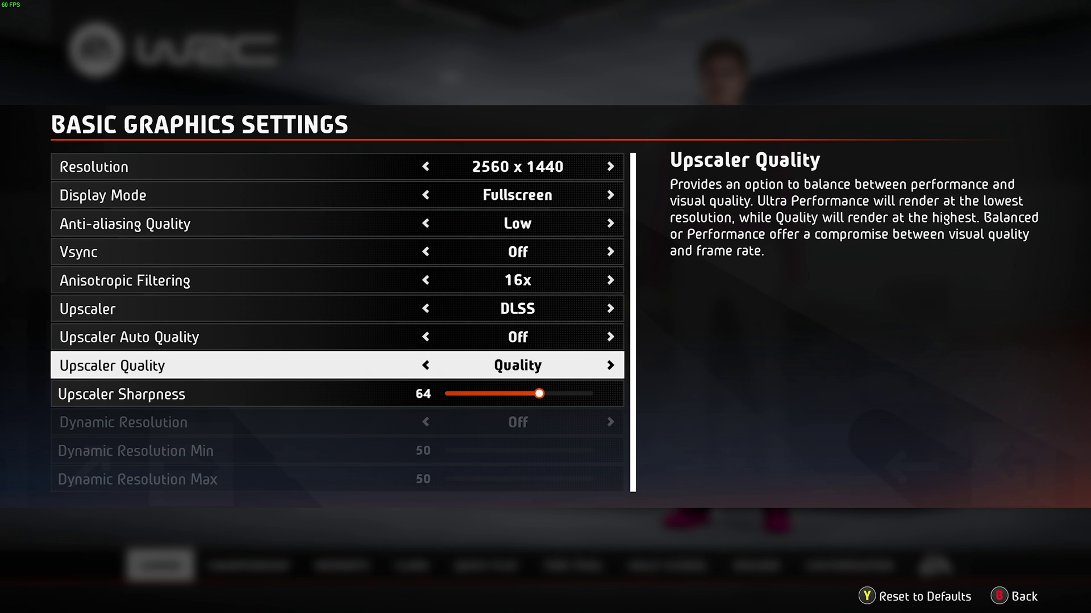
{"action": "key", "text": "Left"}
{"action": "key", "text": "Right"}
{"action": "key", "text": "Up"}
{"action": "key", "text": "Up"}
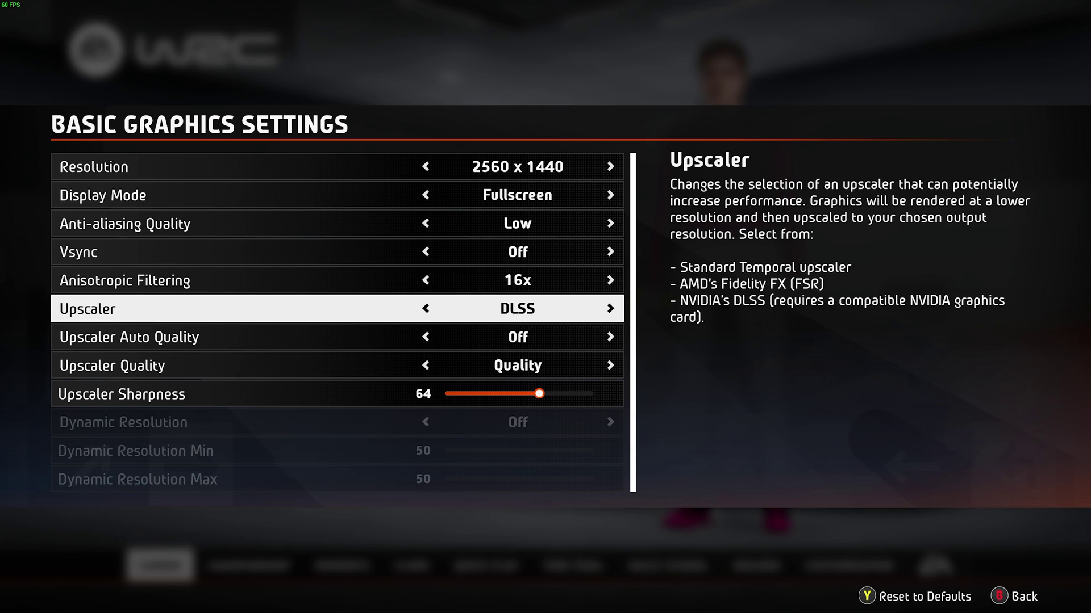
{"action": "key", "text": "Left"}
{"action": "key", "text": "Right"}
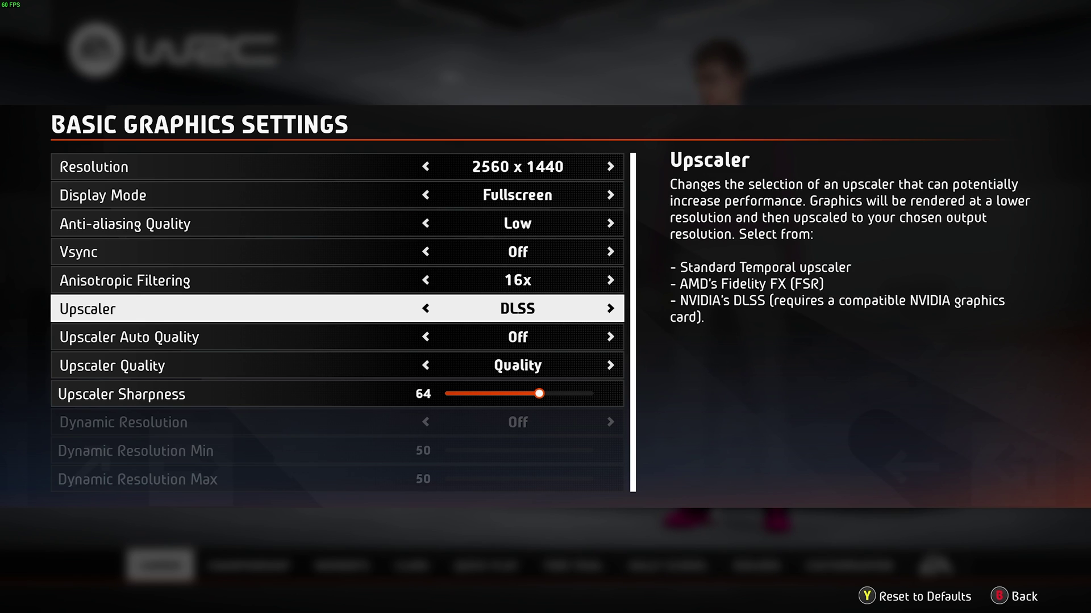
{"action": "key", "text": "Down"}
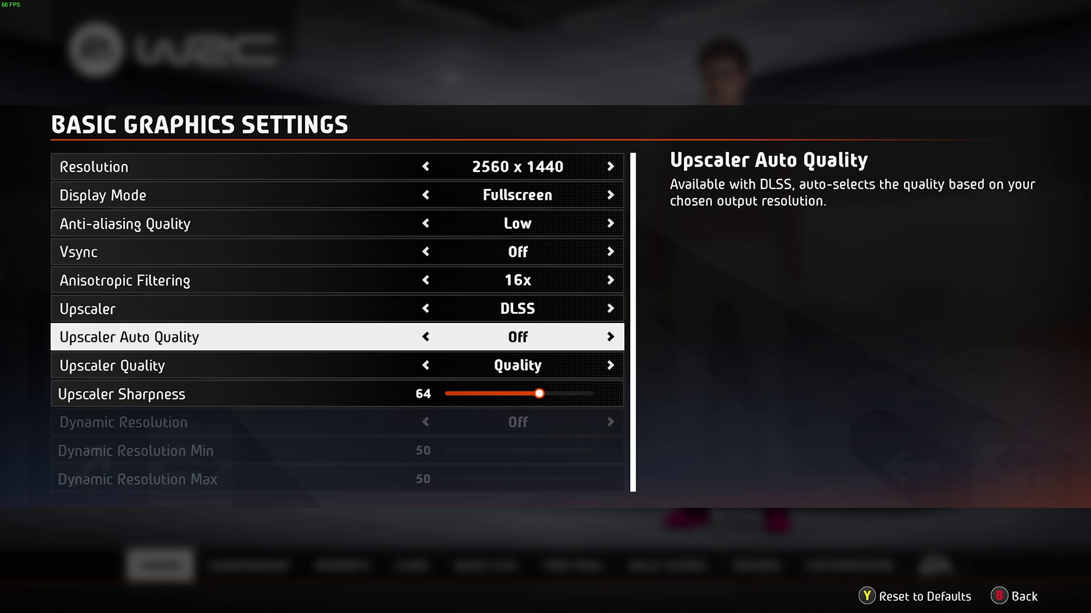
{"action": "key", "text": "Right"}
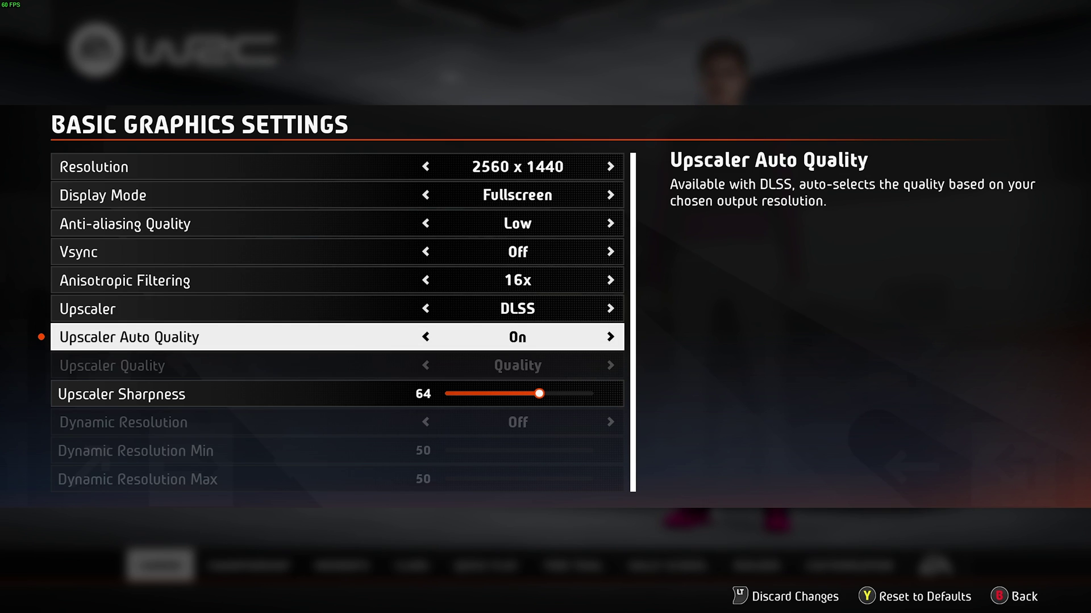
{"action": "key", "text": "Down"}
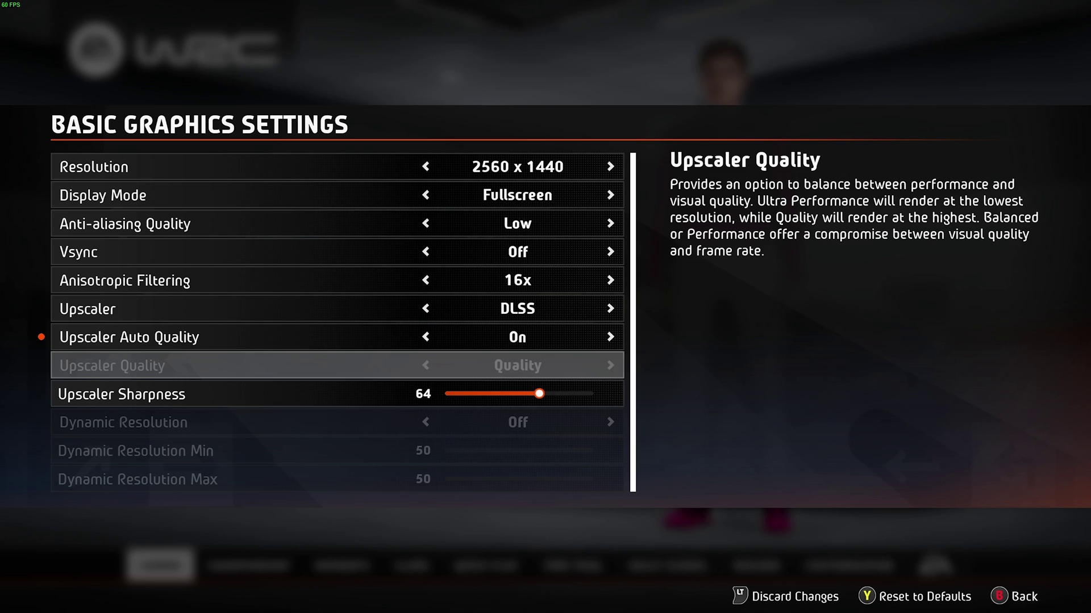
{"action": "key", "text": "Up"}
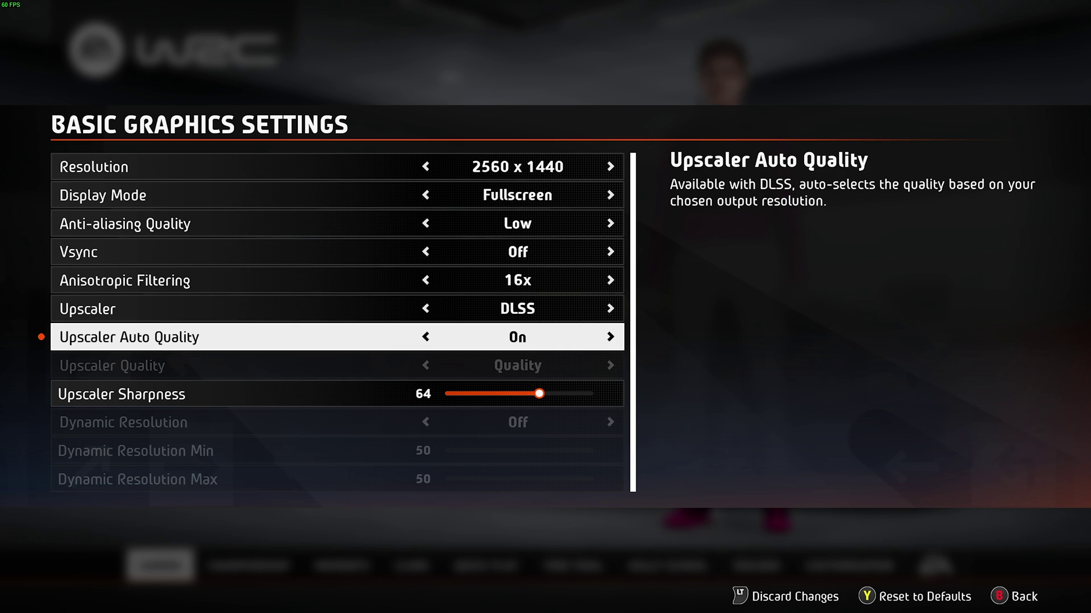
{"action": "key", "text": "Left"}
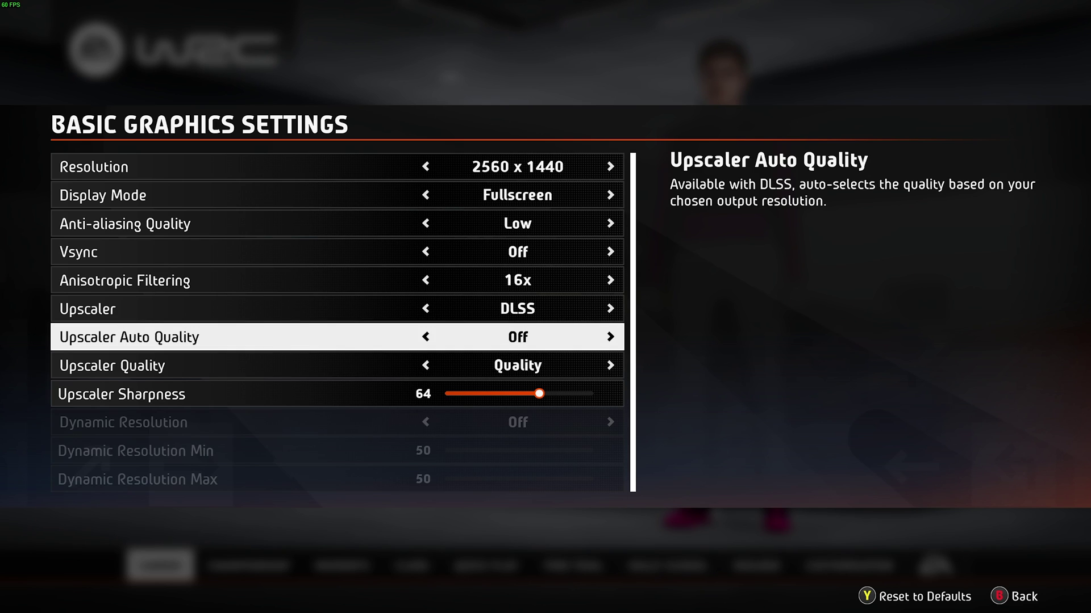
{"action": "key", "text": "Down"}
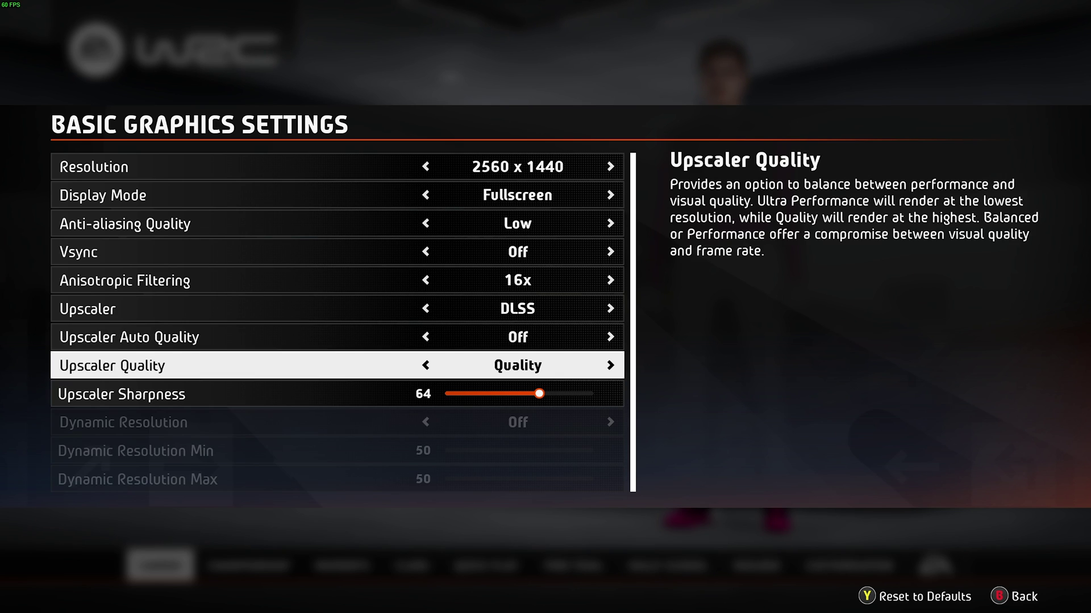
- Try the FidelityFX and Temporal upscalers and turn Dynamic Resolution on
{"action": "key", "text": "Down"}
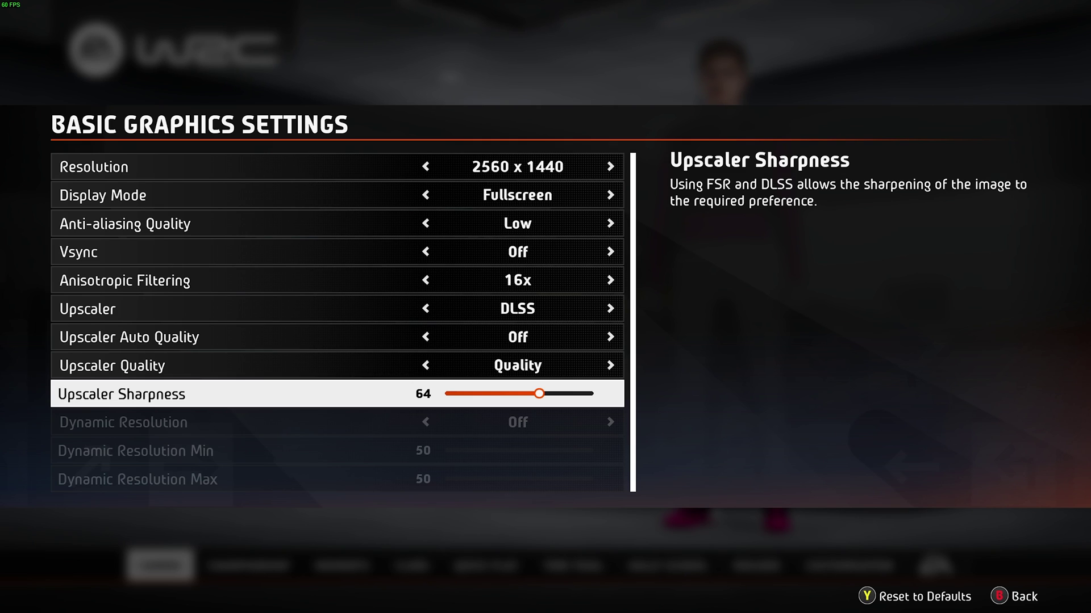
{"action": "key", "text": "Down"}
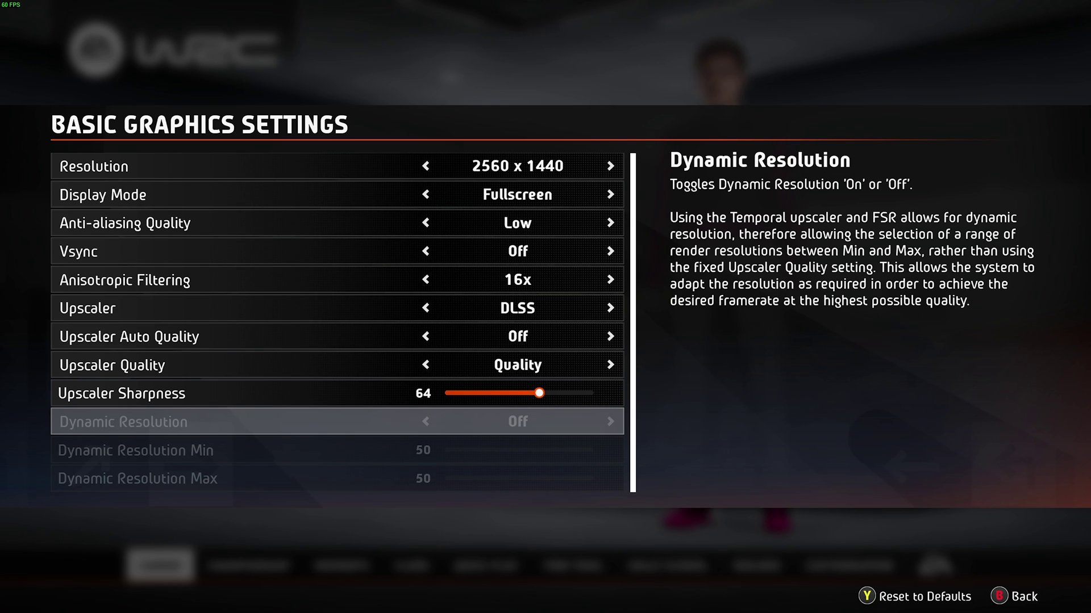
{"action": "key", "text": "Up"}
{"action": "key", "text": "Up"}
{"action": "key", "text": "Up"}
{"action": "key", "text": "Up"}
{"action": "key", "text": "Left"}
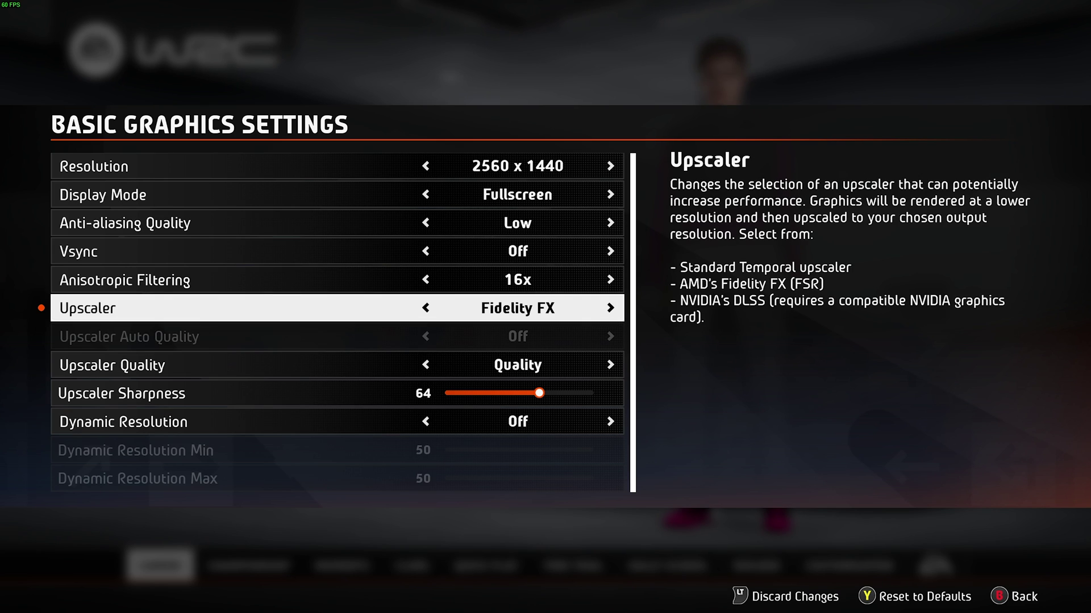
{"action": "key", "text": "Left"}
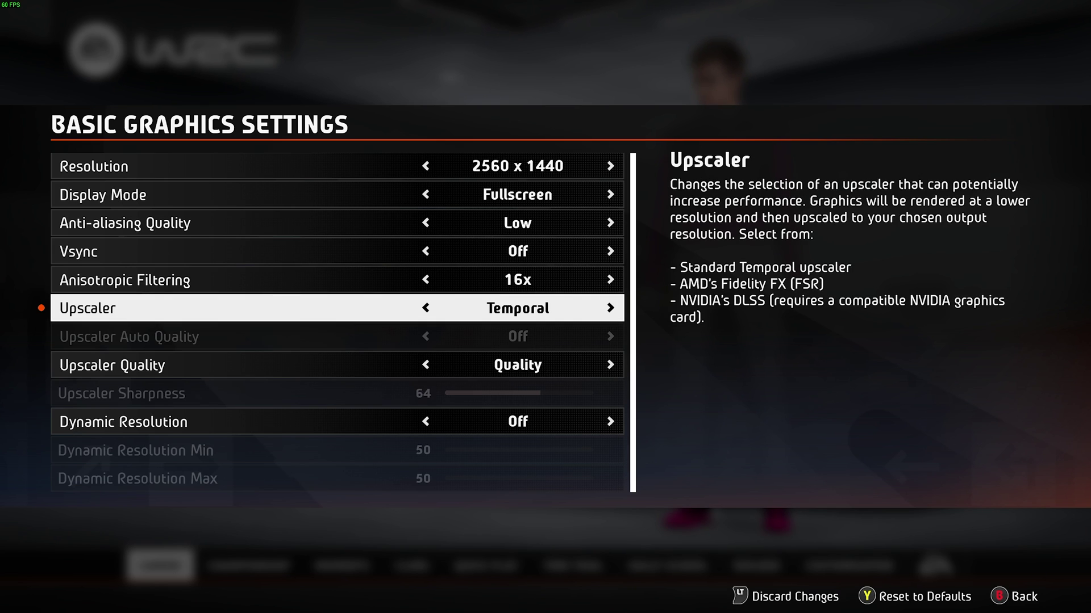
{"action": "left_click", "coordinate": [335, 422]}
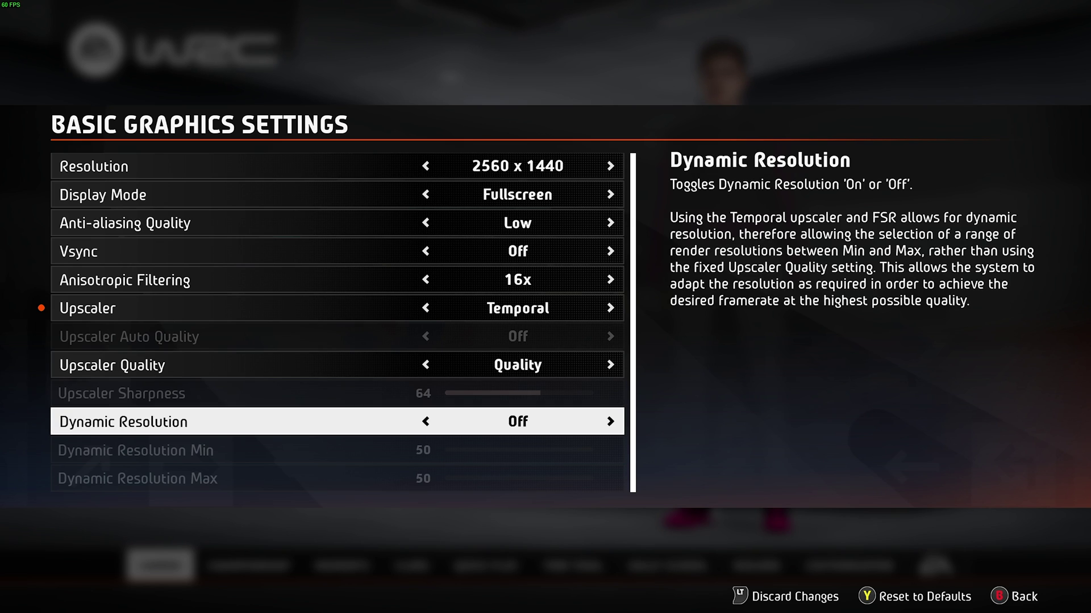
{"action": "key", "text": "Right"}
{"action": "key", "text": "Down"}
{"action": "key", "text": "Down"}
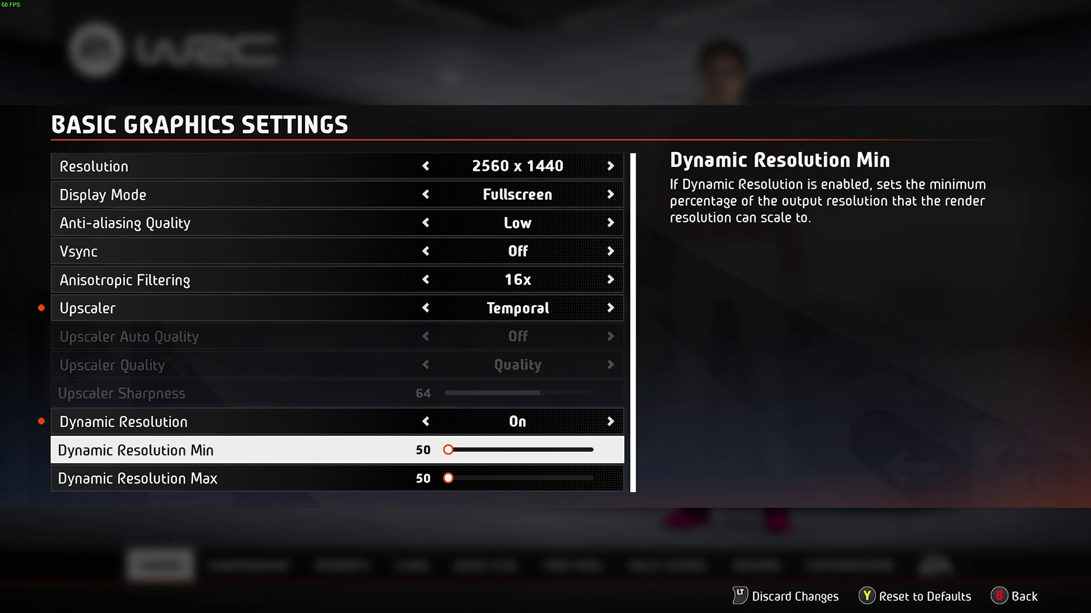
{"action": "key", "text": "Up"}
{"action": "key", "text": "Up"}
{"action": "key", "text": "Up"}
{"action": "key", "text": "Up"}
{"action": "key", "text": "Up"}
{"action": "key", "text": "Up"}
{"action": "key", "text": "Up"}
{"action": "key", "text": "Up"}
{"action": "key", "text": "Up"}
{"action": "key", "text": "Up"}
{"action": "key", "text": "Up"}
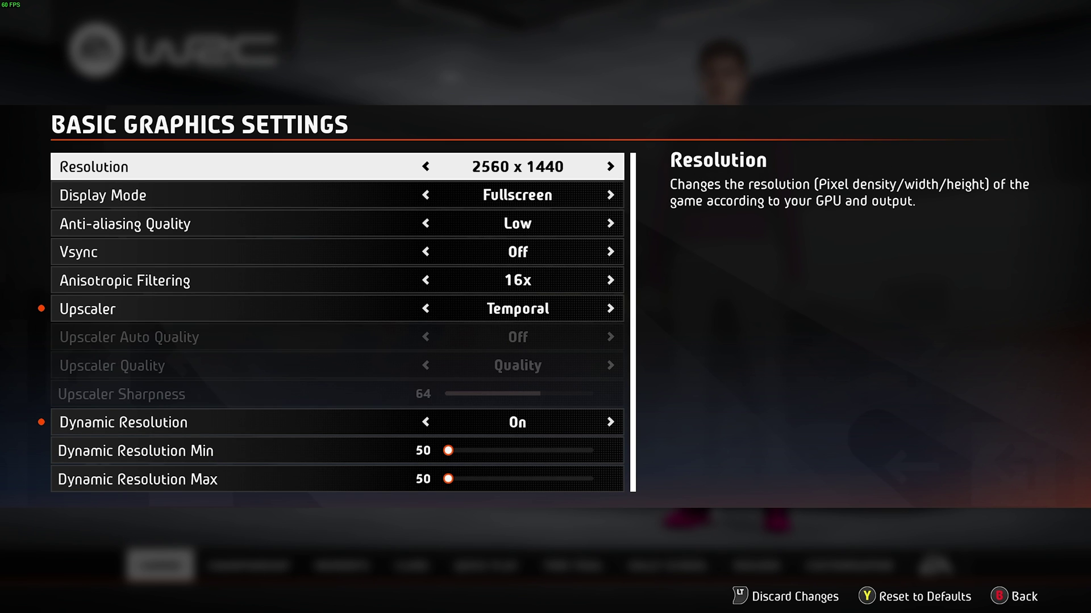
{"action": "key", "text": "Down"}
{"action": "key", "text": "Down"}
{"action": "key", "text": "Down"}
{"action": "key", "text": "Down"}
{"action": "key", "text": "Down"}
- Set the upscaler back to DLSS at Quality, sharpness 64, and return to Options & Extras
{"action": "key", "text": "Right"}
{"action": "key", "text": "Down"}
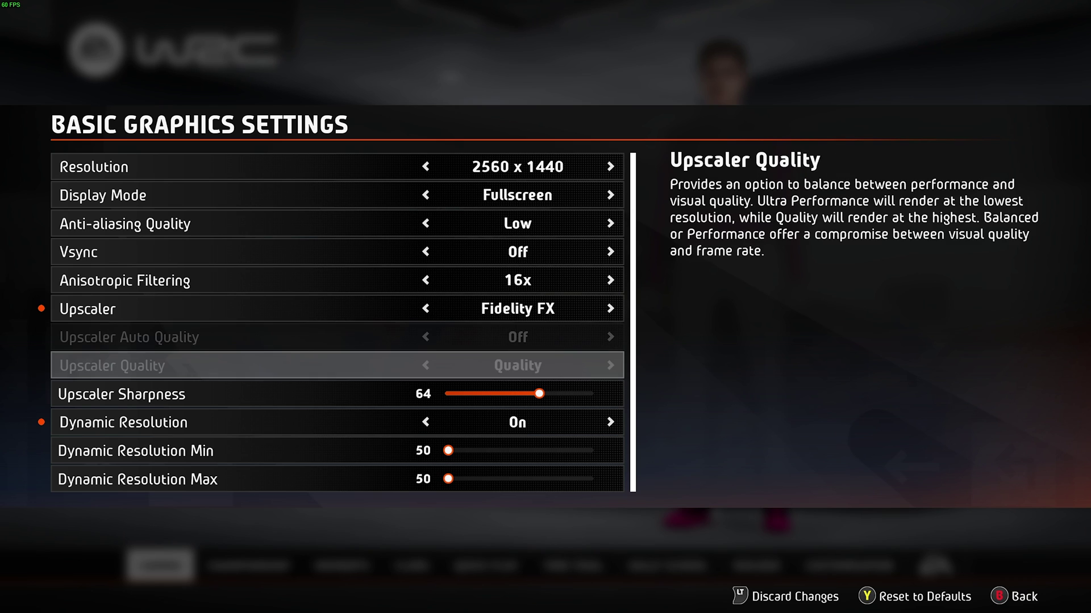
{"action": "key", "text": "Down"}
{"action": "key", "text": "Down"}
{"action": "key", "text": "Down"}
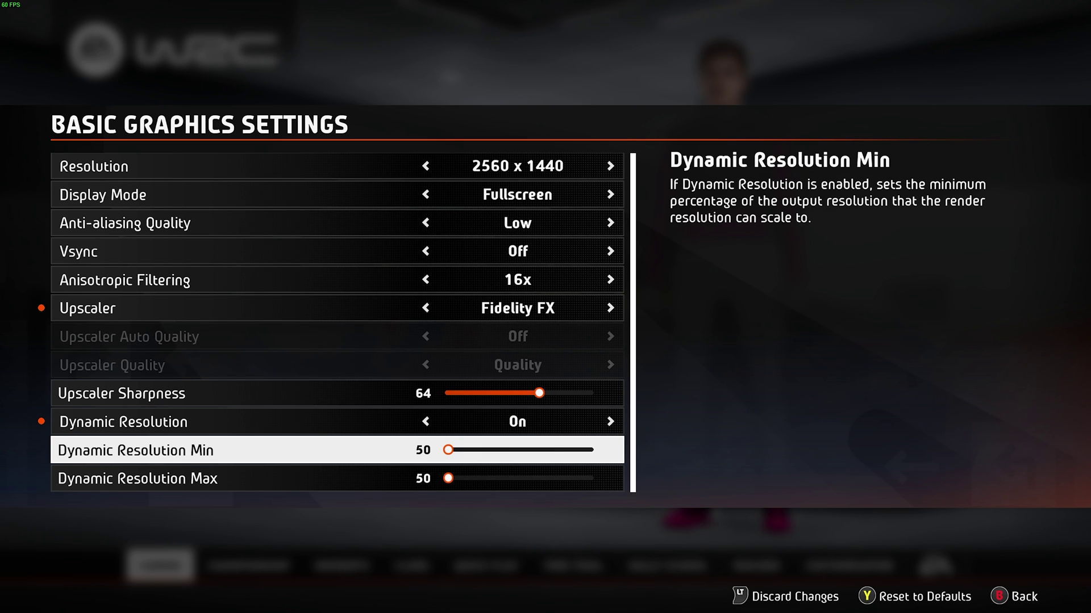
{"action": "key", "text": "Down"}
{"action": "key", "text": "Up"}
{"action": "key", "text": "Up"}
{"action": "key", "text": "Up"}
{"action": "key", "text": "Up"}
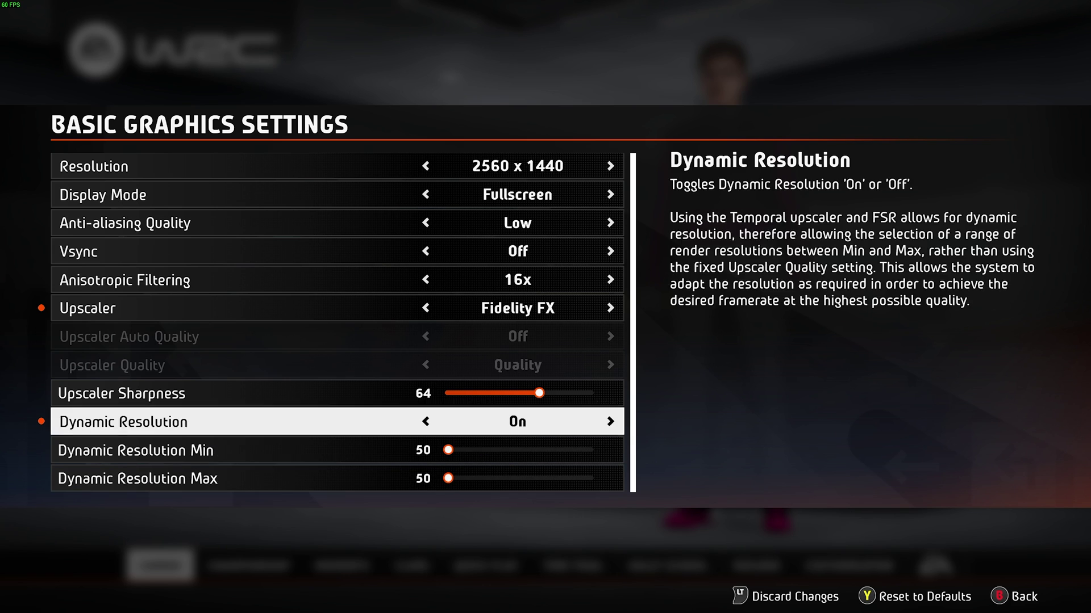
{"action": "key", "text": "Right"}
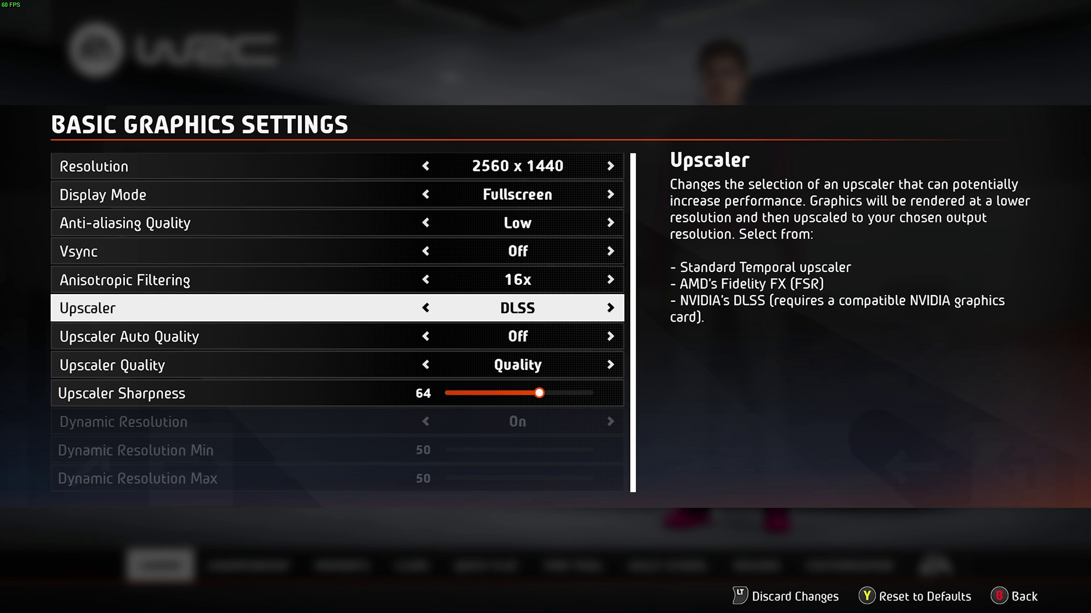
{"action": "key", "text": "Down"}
{"action": "key", "text": "Down"}
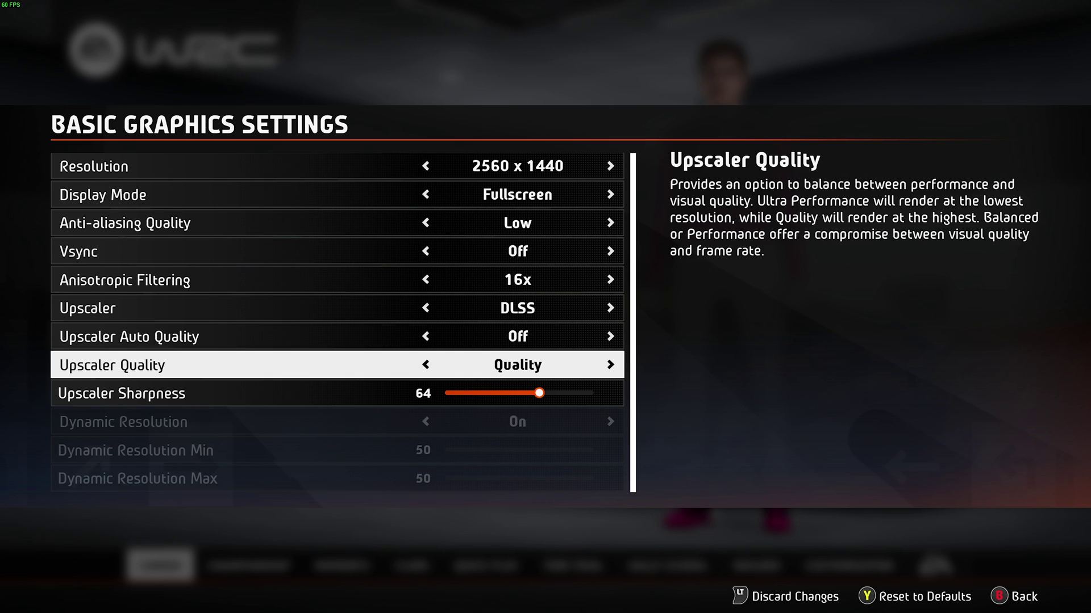
{"action": "key", "text": "Down"}
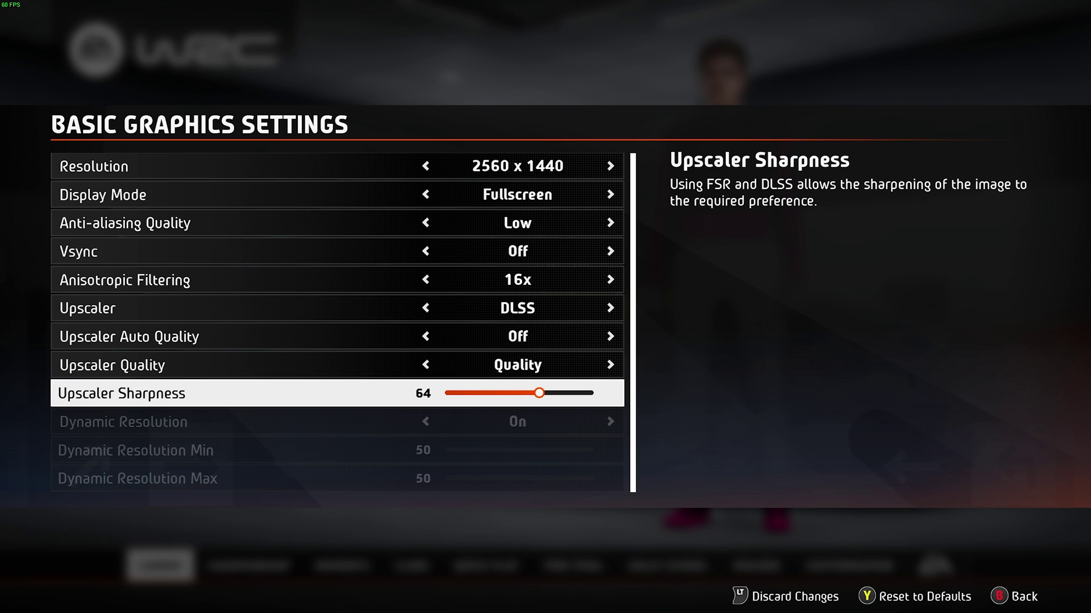
{"action": "key", "text": "Escape"}
{"action": "key", "text": "Down"}
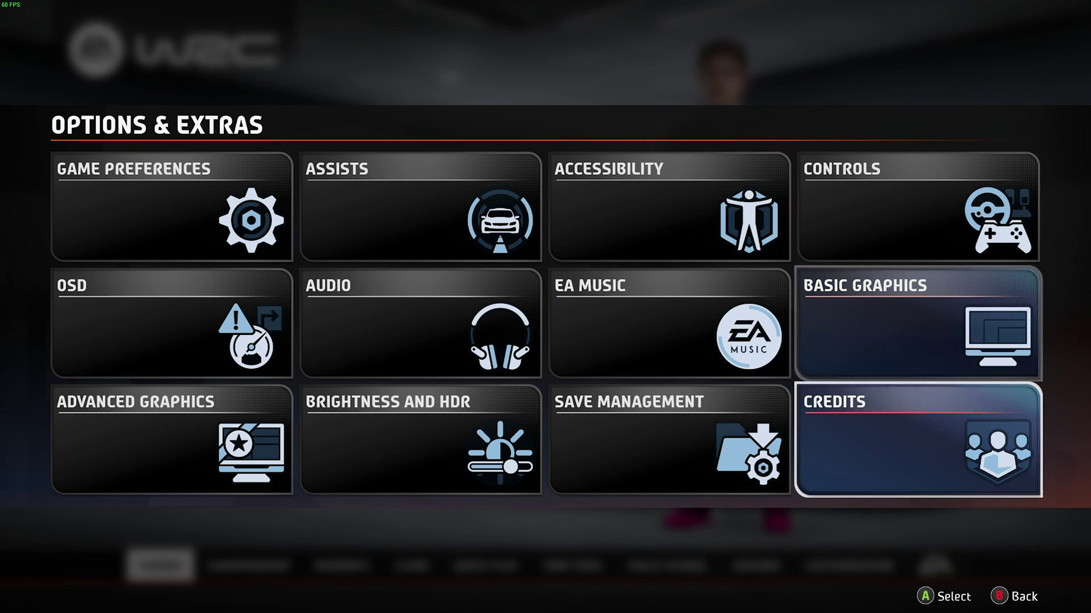
- In Advanced Graphics, set the Quality Preset to Ultra after trying Medium and Ultra Low
{"action": "key", "text": "Left"}
{"action": "key", "text": "Left"}
{"action": "key", "text": "Left"}
{"action": "key", "text": "Return"}
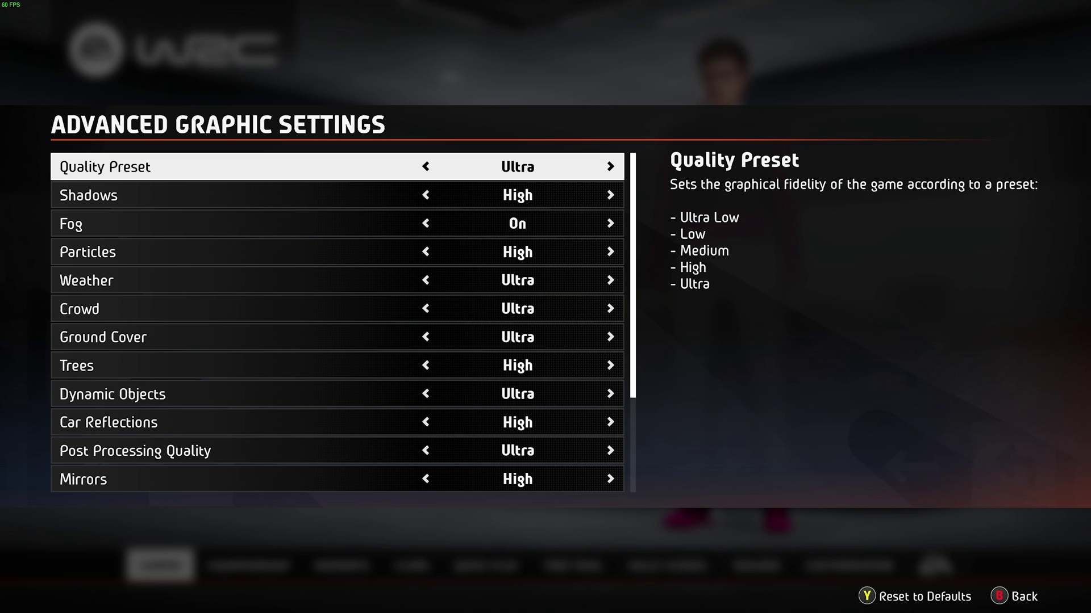
{"action": "key", "text": "Left"}
{"action": "key", "text": "Left"}
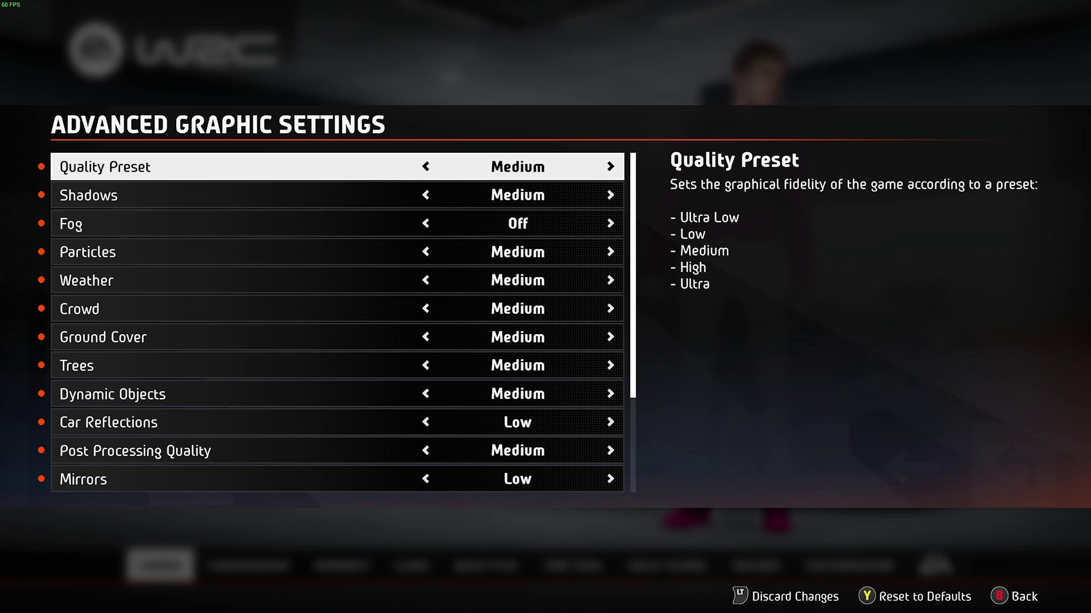
{"action": "key", "text": "Left"}
{"action": "key", "text": "Left"}
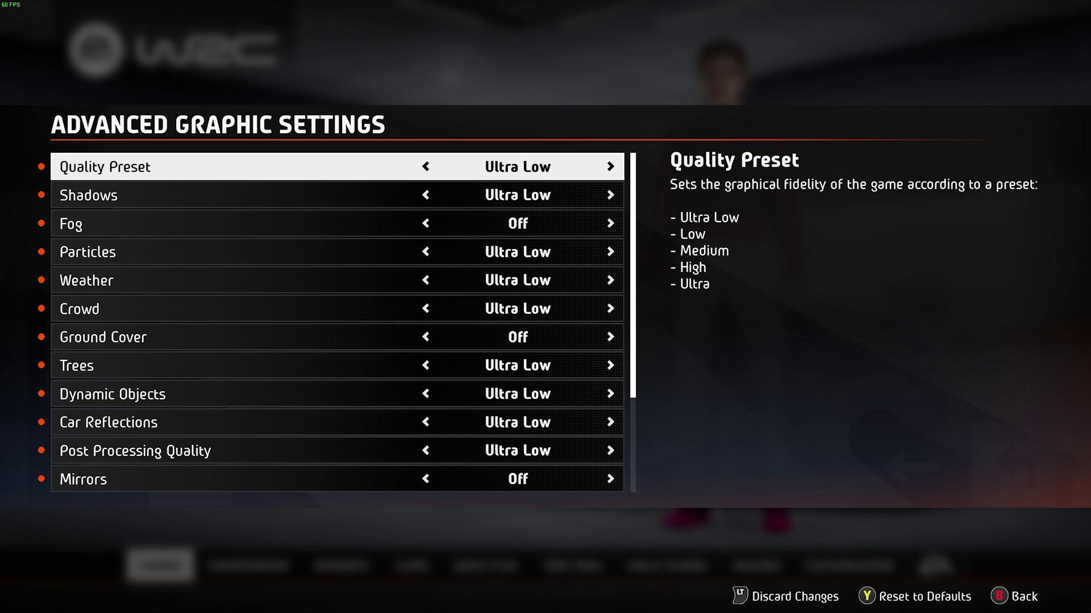
{"action": "key", "text": "Left"}
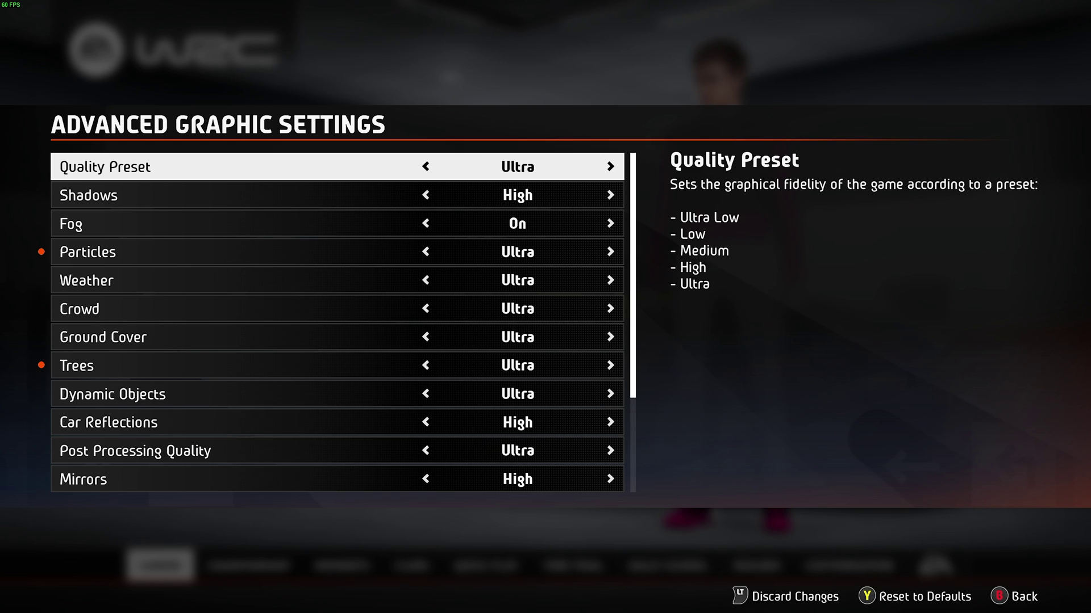
{"action": "key", "text": "Down"}
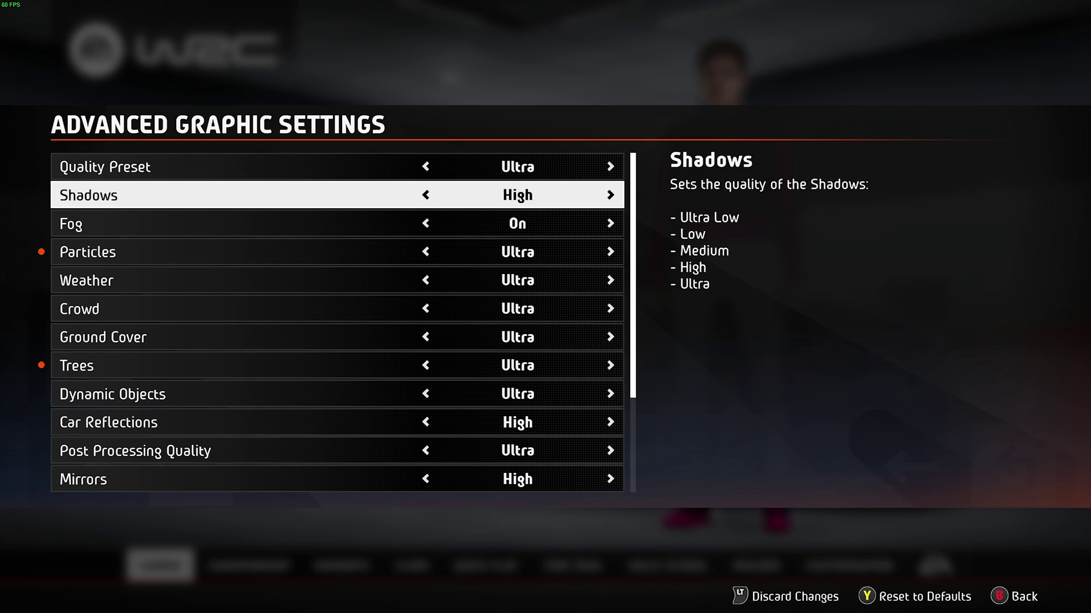
- Set Shadows and Particles quality to Medium, leaving Fog On
{"action": "key", "text": "Left"}
{"action": "key", "text": "Down"}
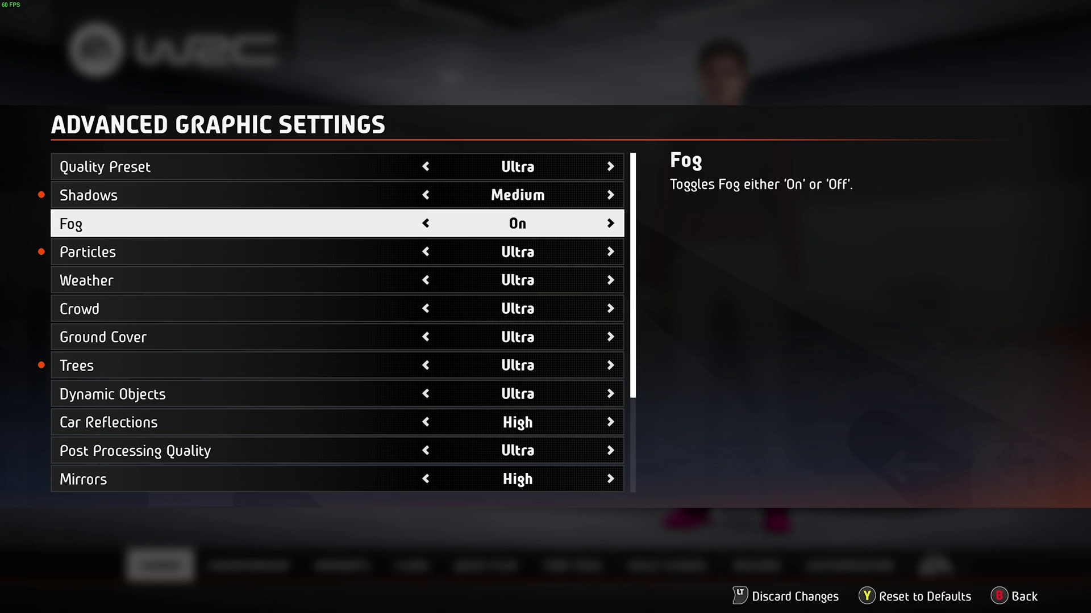
{"action": "key", "text": "Down"}
{"action": "key", "text": "Left"}
{"action": "key", "text": "Left"}
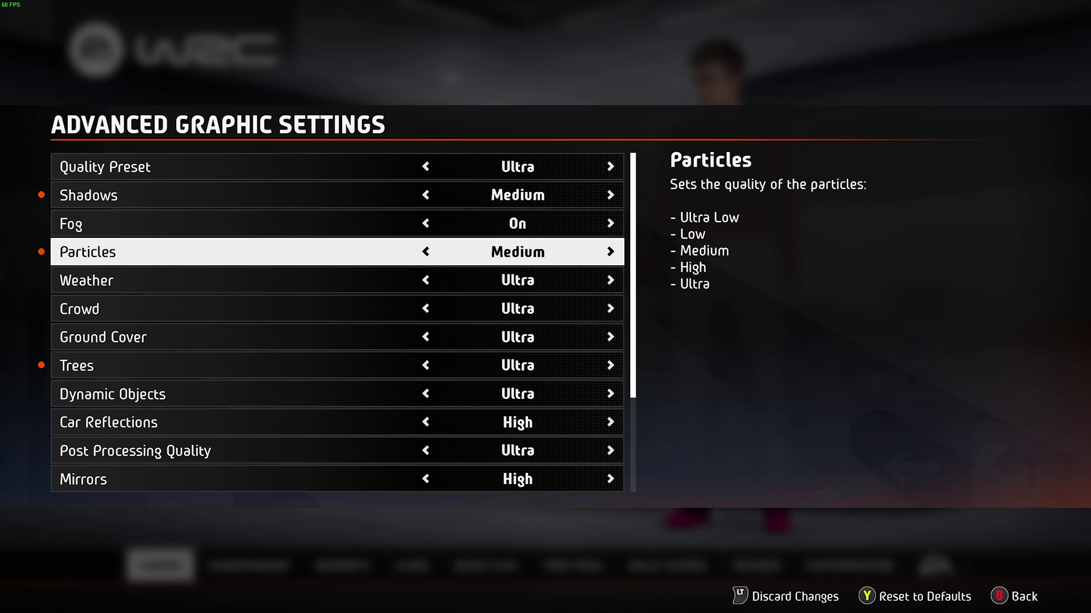
{"action": "key", "text": "Down"}
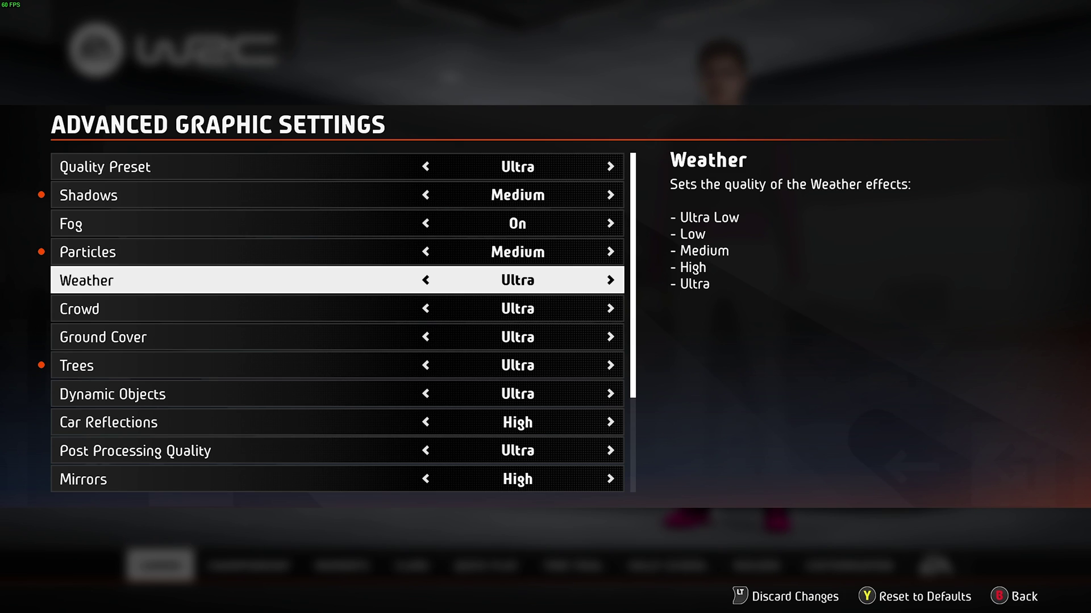
- Set Weather quality to High and keep Crowd at Ultra after testing High and Medium
{"action": "key", "text": "Left"}
{"action": "key", "text": "Down"}
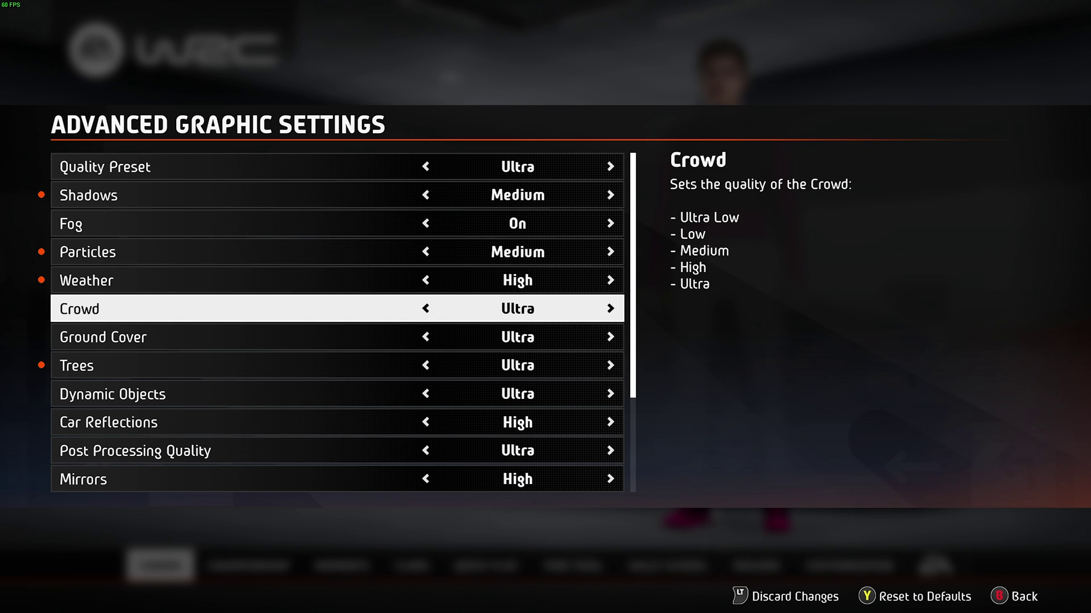
{"action": "key", "text": "Left"}
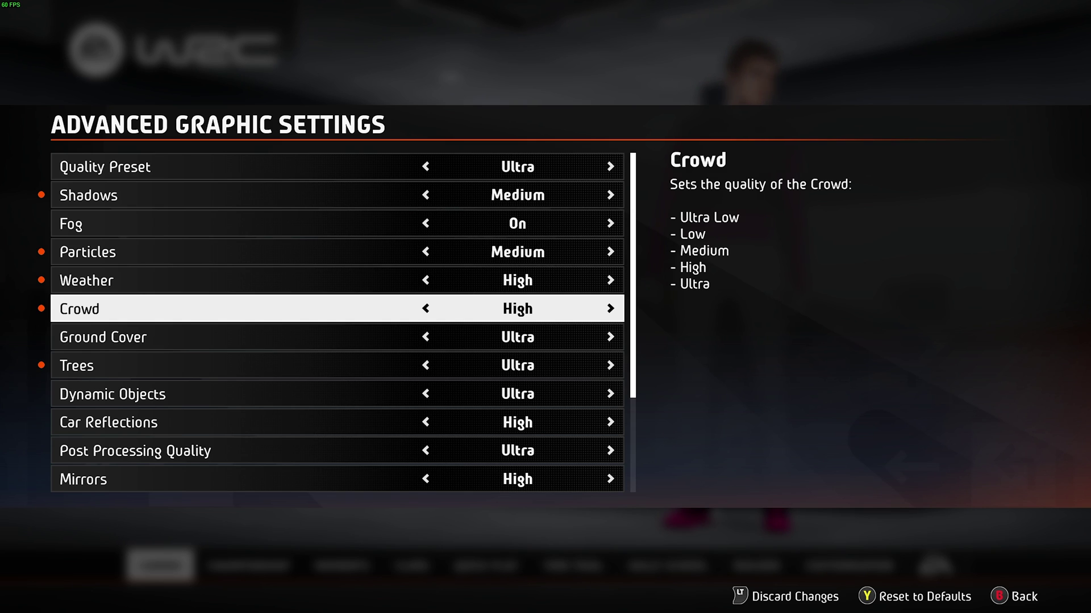
{"action": "key", "text": "Left"}
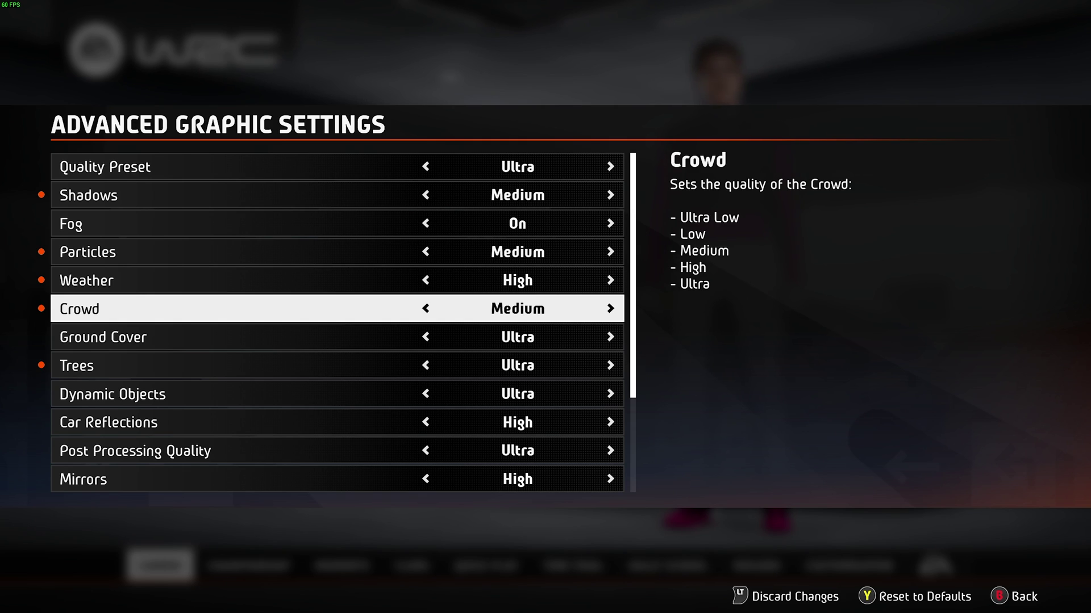
{"action": "key", "text": "Left"}
{"action": "key", "text": "Left"}
{"action": "key", "text": "Left"}
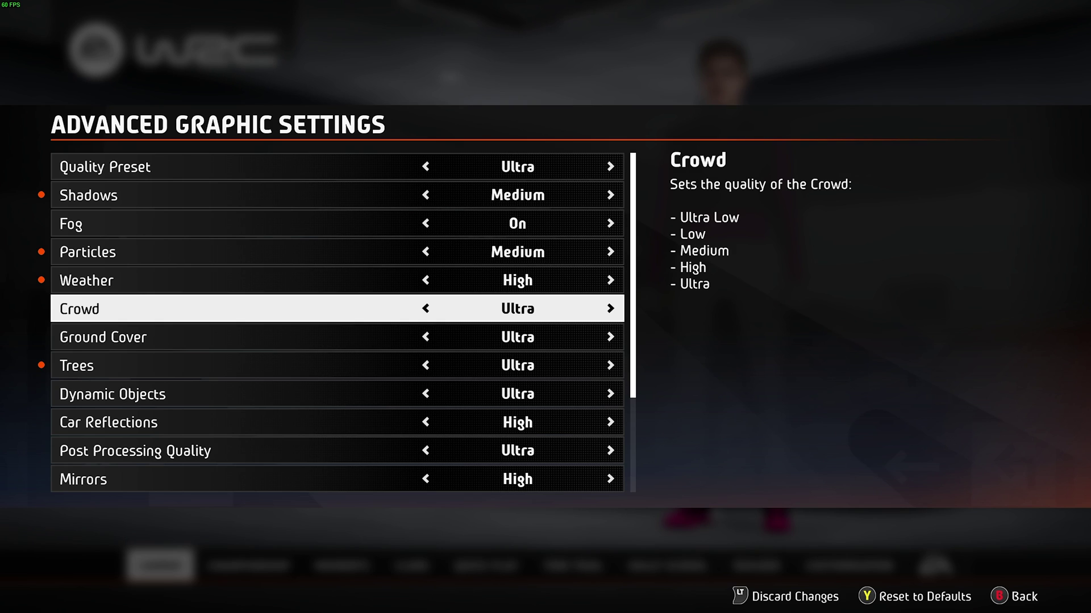
{"action": "key", "text": "Left"}
{"action": "key", "text": "Right"}
{"action": "key", "text": "Down"}
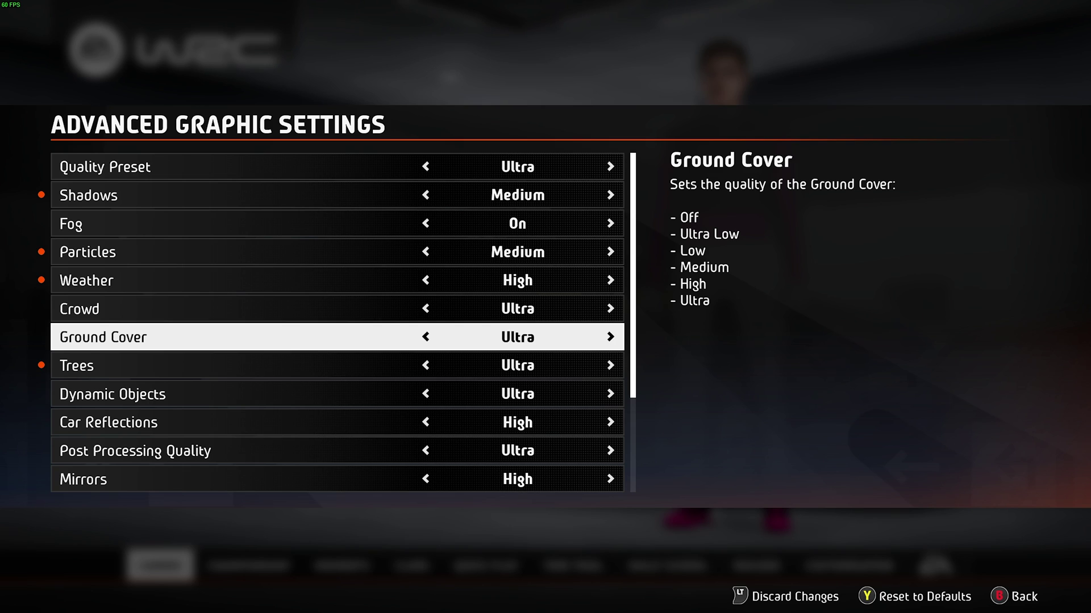
- Try lower Ground Cover quality levels and leave it at Ultra
{"action": "key", "text": "Left"}
{"action": "key", "text": "Left"}
{"action": "key", "text": "Left"}
{"action": "key", "text": "Right"}
{"action": "key", "text": "Left"}
{"action": "key", "text": "Right"}
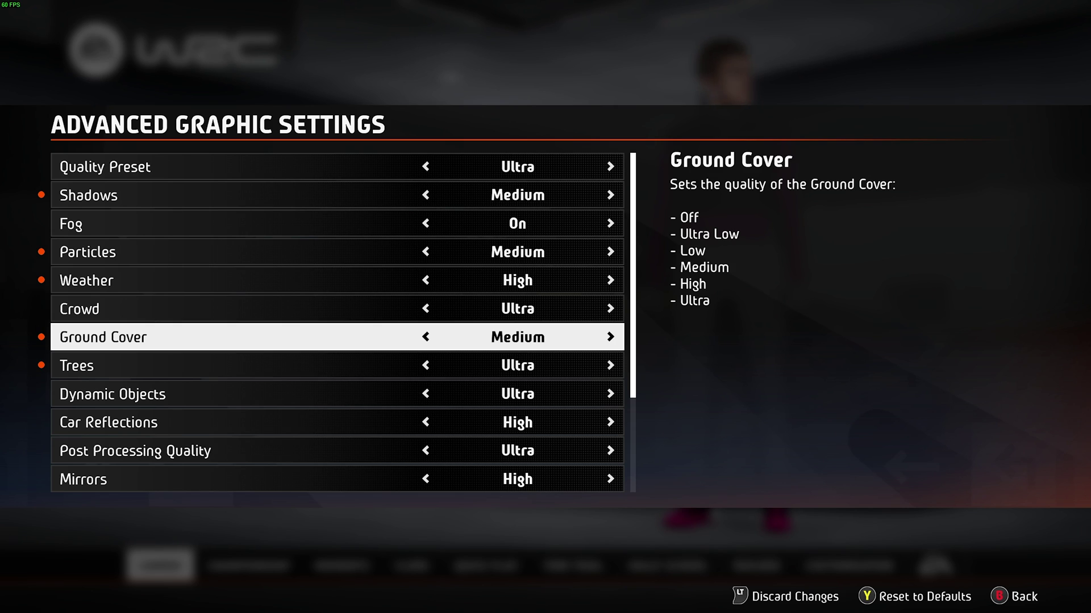
{"action": "key", "text": "Right"}
{"action": "key", "text": "Right"}
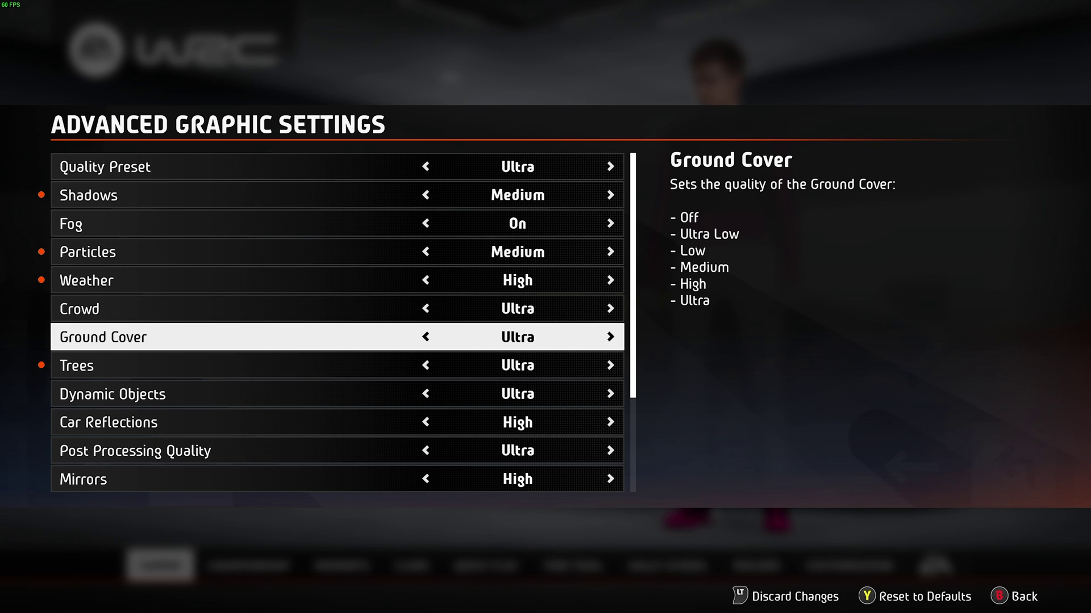
{"action": "key", "text": "Down"}
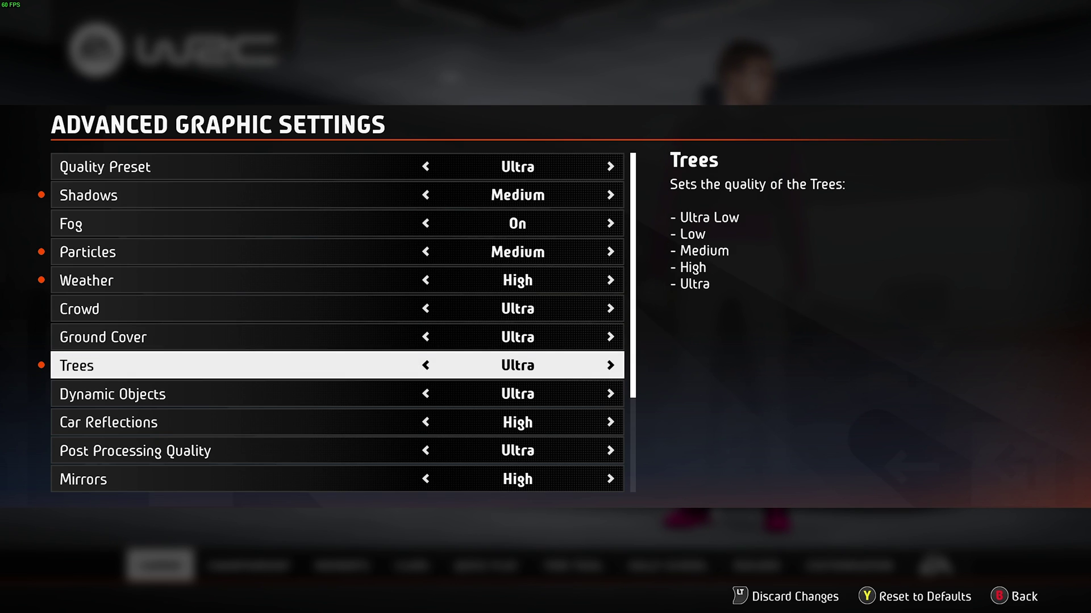
- Set Trees quality to High after briefly trying Medium
{"action": "key", "text": "Left"}
{"action": "key", "text": "Left"}
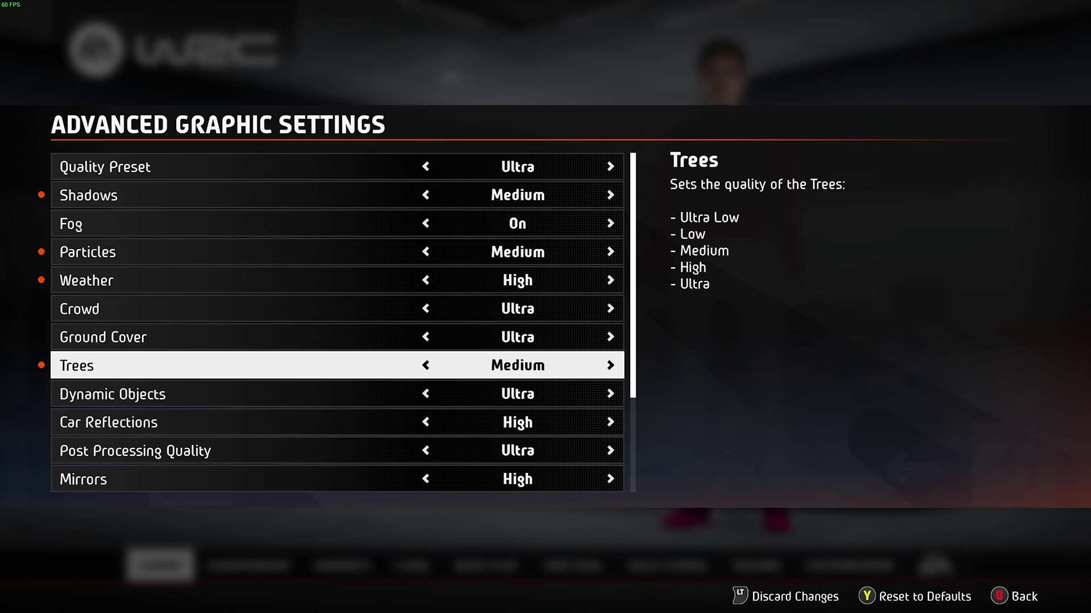
{"action": "key", "text": "Right"}
{"action": "key", "text": "Right"}
{"action": "key", "text": "Left"}
{"action": "key", "text": "Left"}
{"action": "key", "text": "Right"}
{"action": "key", "text": "Down"}
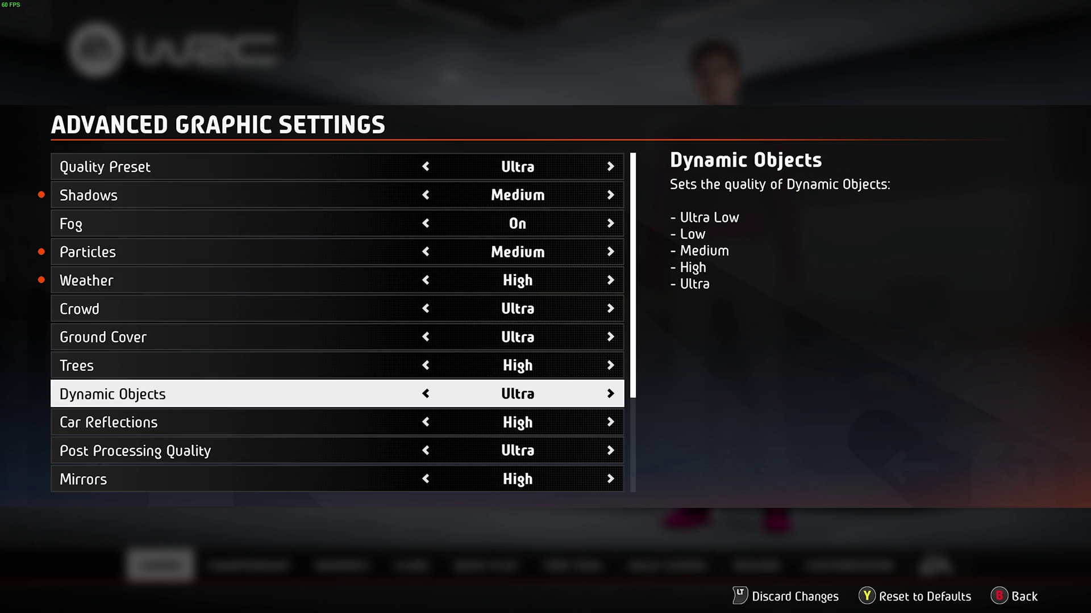
- Set Dynamic Objects quality to High after trying Medium
{"action": "key", "text": "Left"}
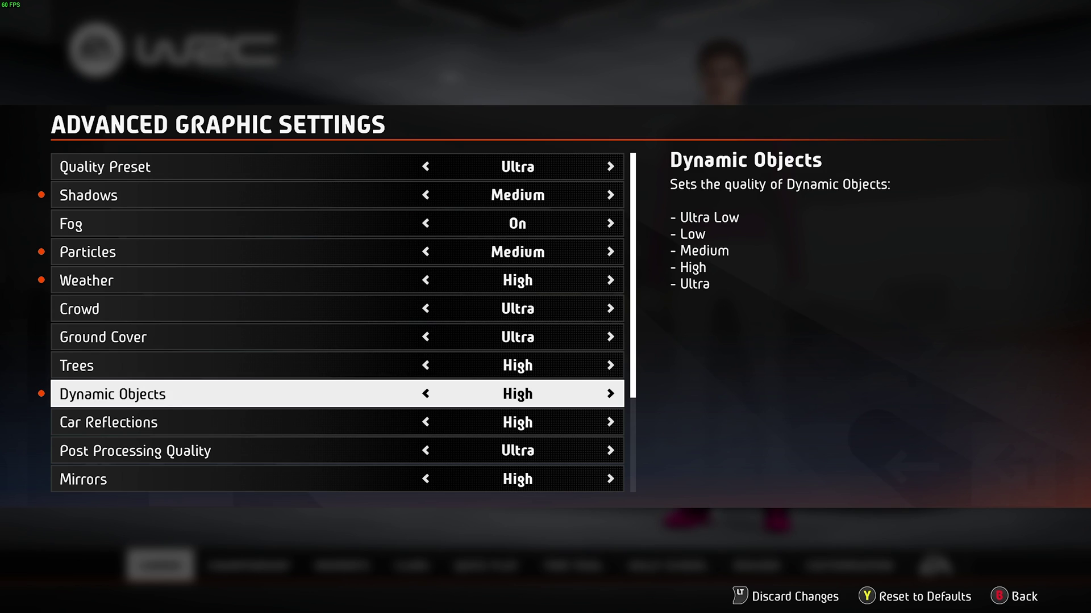
{"action": "key", "text": "Left"}
{"action": "key", "text": "Right"}
{"action": "key", "text": "Down"}
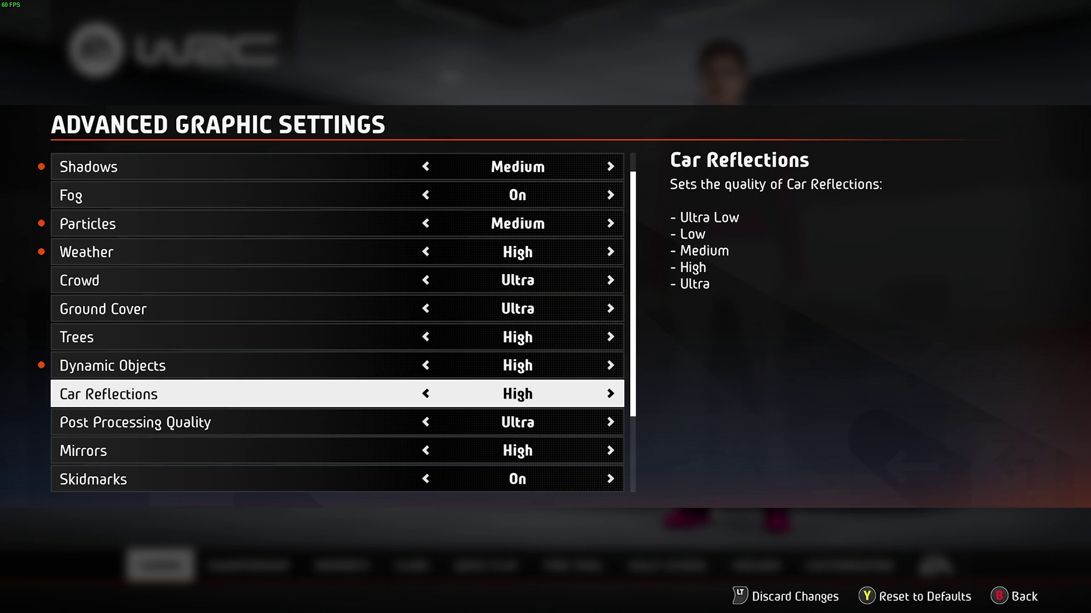
- Keep Car Reflections at High after testing Medium and Low
{"action": "key", "text": "Left"}
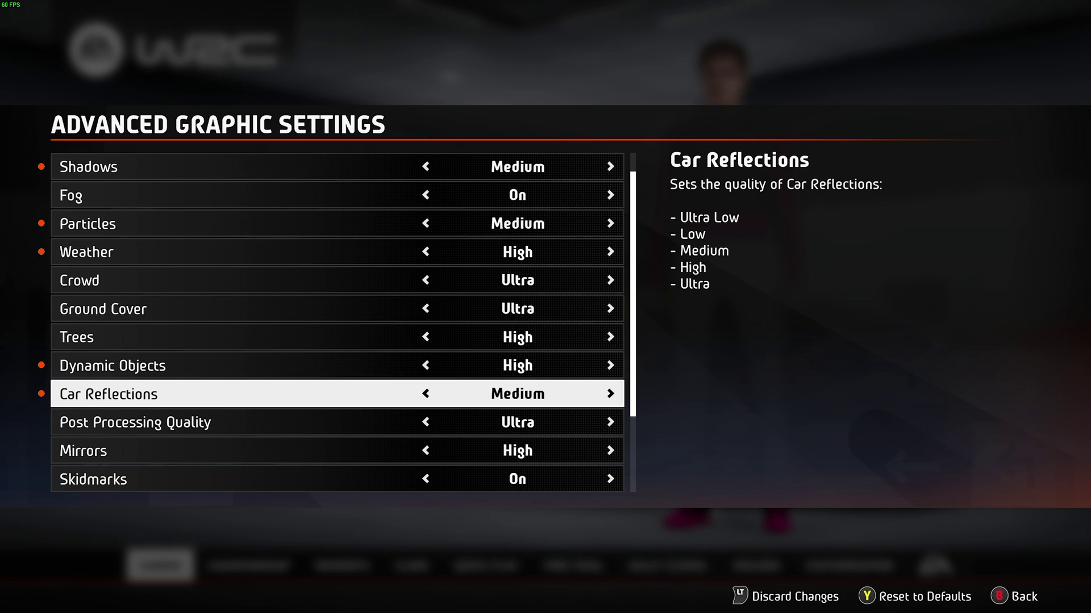
{"action": "key", "text": "Left"}
{"action": "key", "text": "Left"}
{"action": "key", "text": "Right"}
{"action": "key", "text": "Right"}
{"action": "key", "text": "Right"}
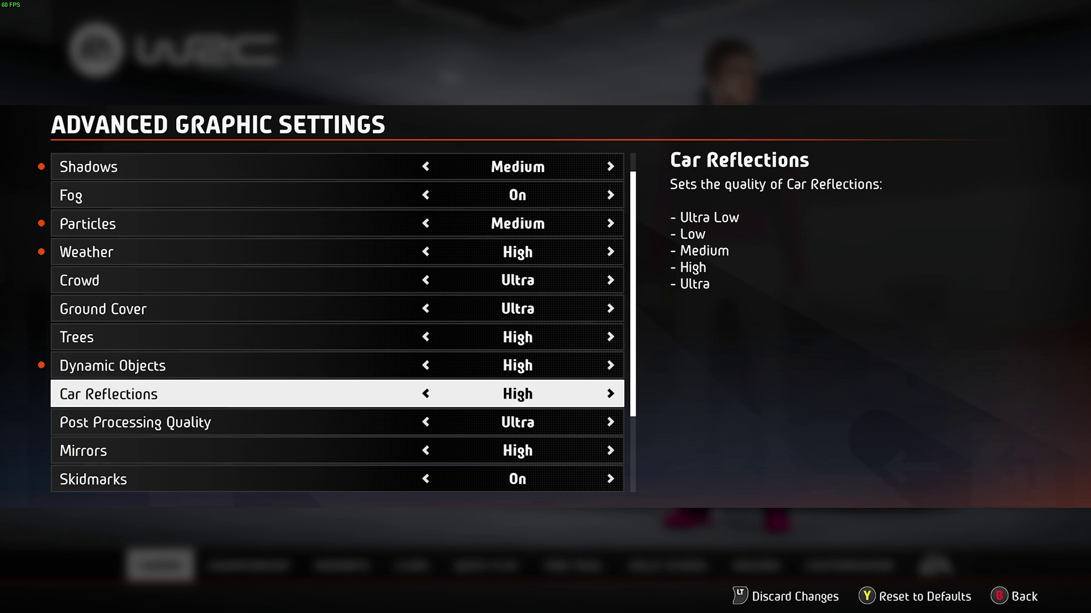
{"action": "key", "text": "Left"}
{"action": "key", "text": "Right"}
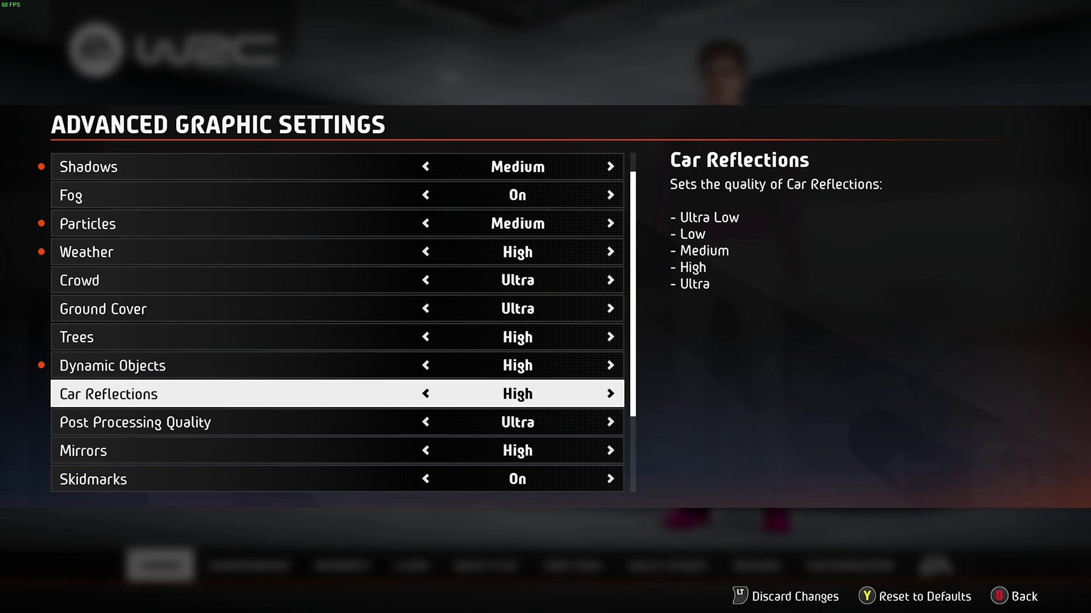
{"action": "key", "text": "Down"}
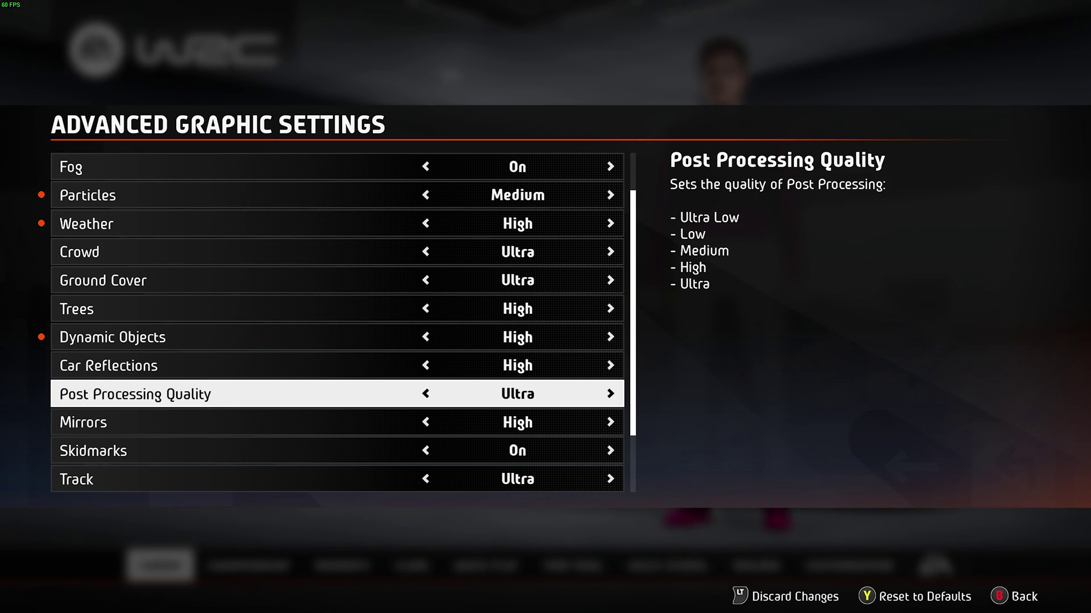
- Try High for Post Processing Quality and keep it at Ultra
{"action": "key", "text": "Left"}
{"action": "key", "text": "Right"}
{"action": "key", "text": "Down"}
- Set Mirrors quality to Medium after testing Ultra, High and Low
{"action": "key", "text": "Right"}
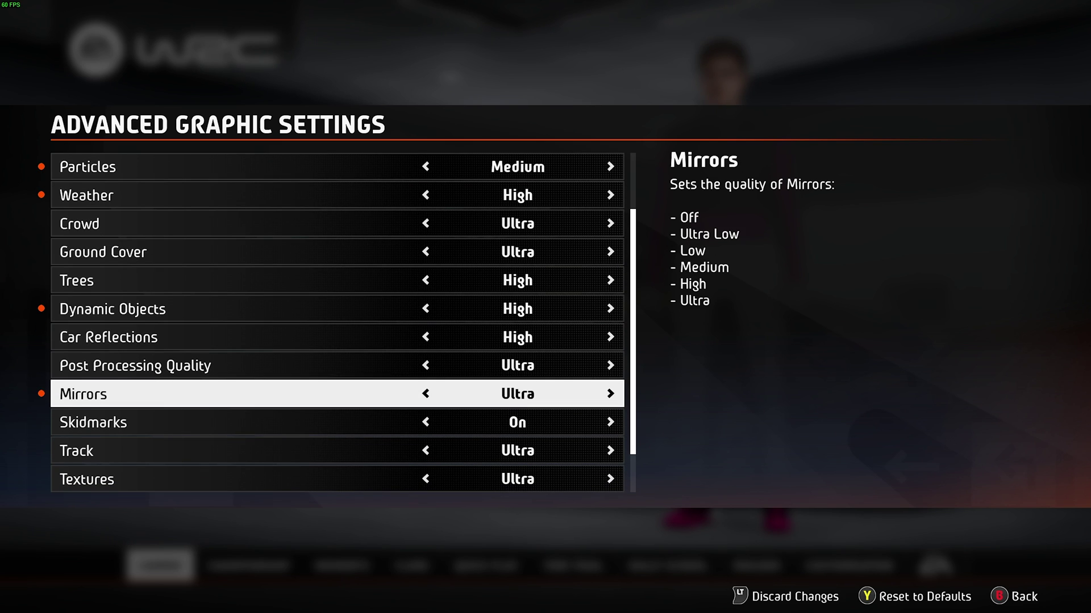
{"action": "key", "text": "Left"}
{"action": "key", "text": "Left"}
{"action": "key", "text": "Left"}
{"action": "key", "text": "Right"}
{"action": "key", "text": "Left"}
{"action": "key", "text": "Right"}
- Try a lower Track quality and restore it to Ultra
{"action": "key", "text": "Down"}
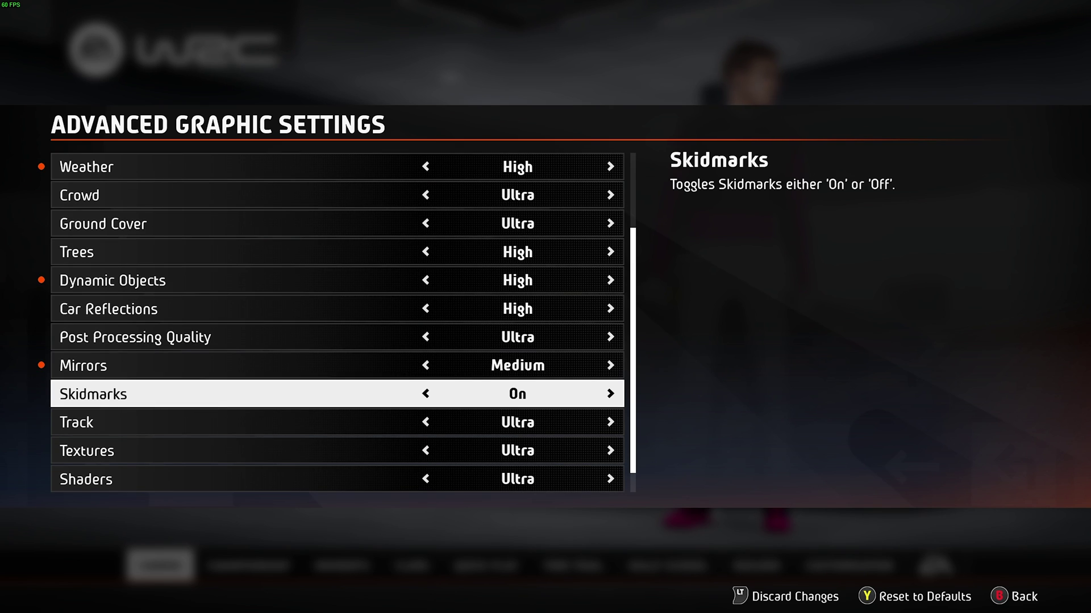
{"action": "key", "text": "Down"}
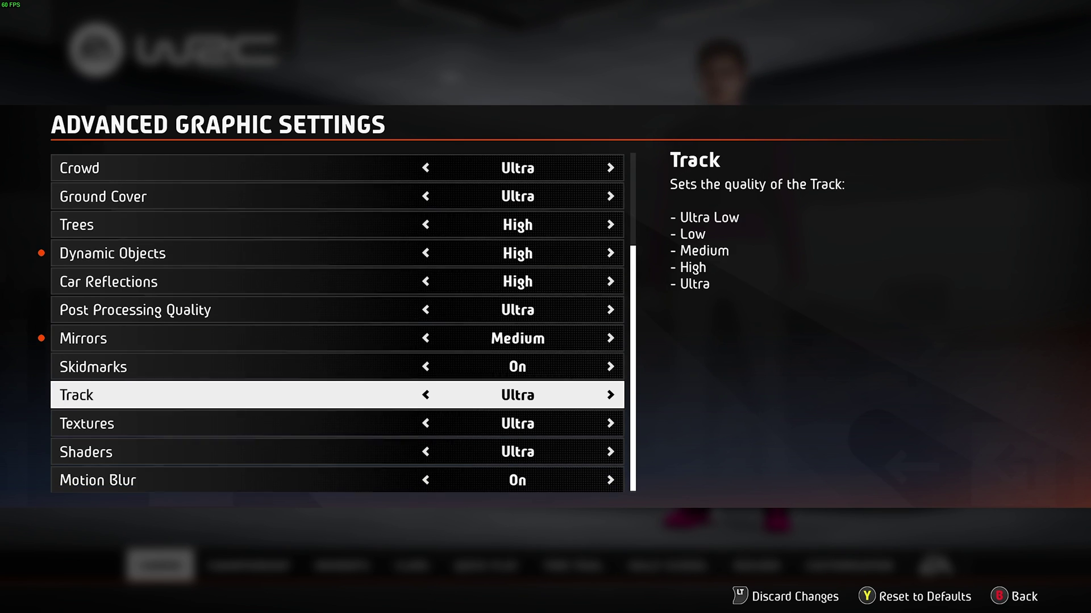
{"action": "key", "text": "Up"}
{"action": "key", "text": "Up"}
{"action": "key", "text": "Up"}
{"action": "key", "text": "Up"}
{"action": "key", "text": "Up"}
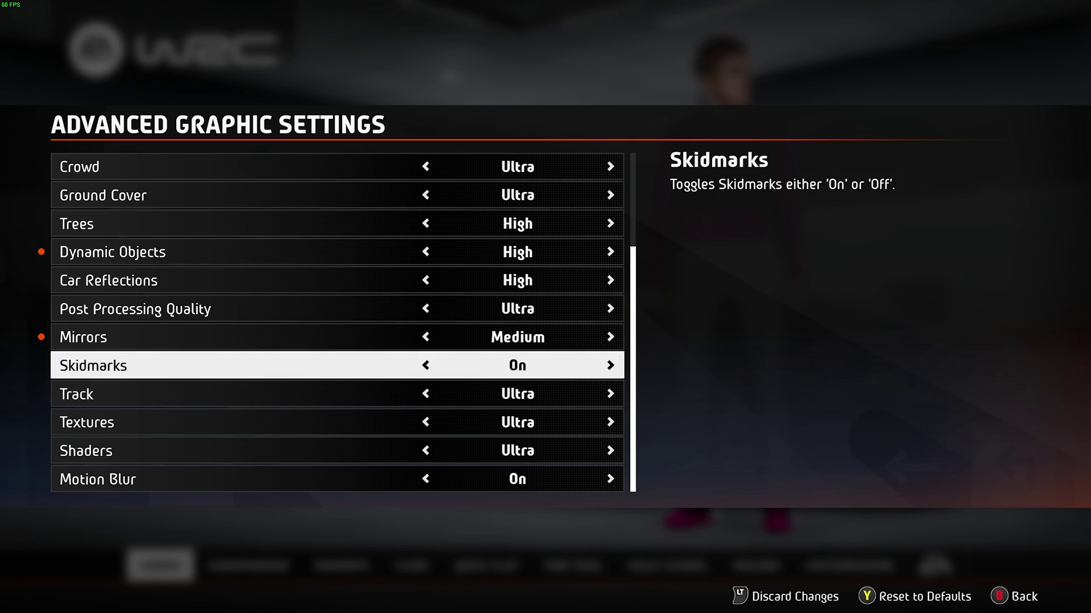
{"action": "key", "text": "Up"}
{"action": "key", "text": "Up"}
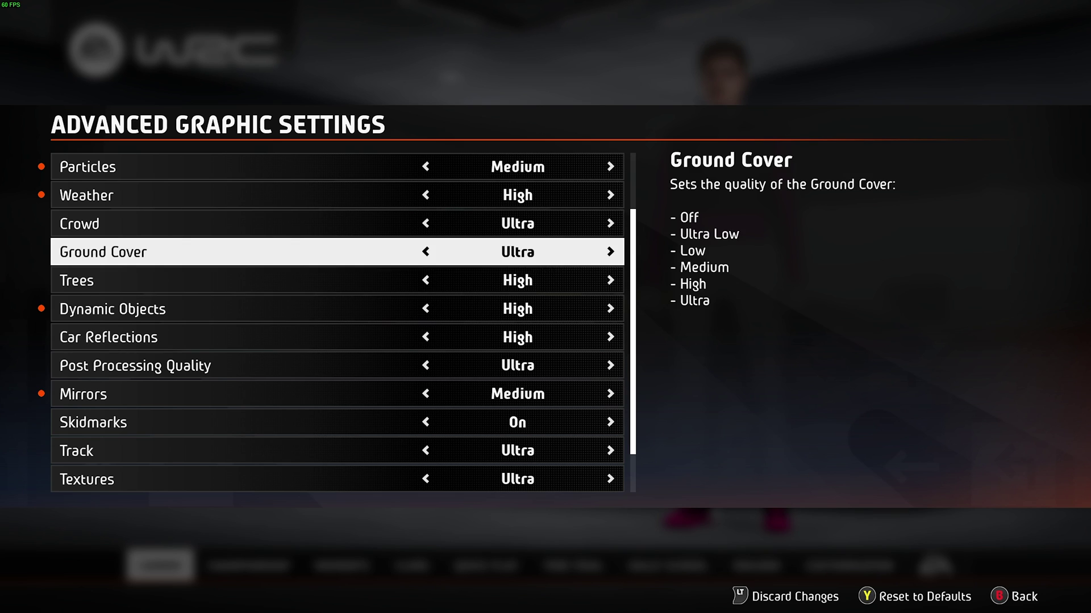
{"action": "key", "text": "Down"}
{"action": "key", "text": "Down"}
{"action": "key", "text": "Down"}
{"action": "key", "text": "Down"}
{"action": "key", "text": "Down"}
{"action": "key", "text": "Down"}
{"action": "key", "text": "Down"}
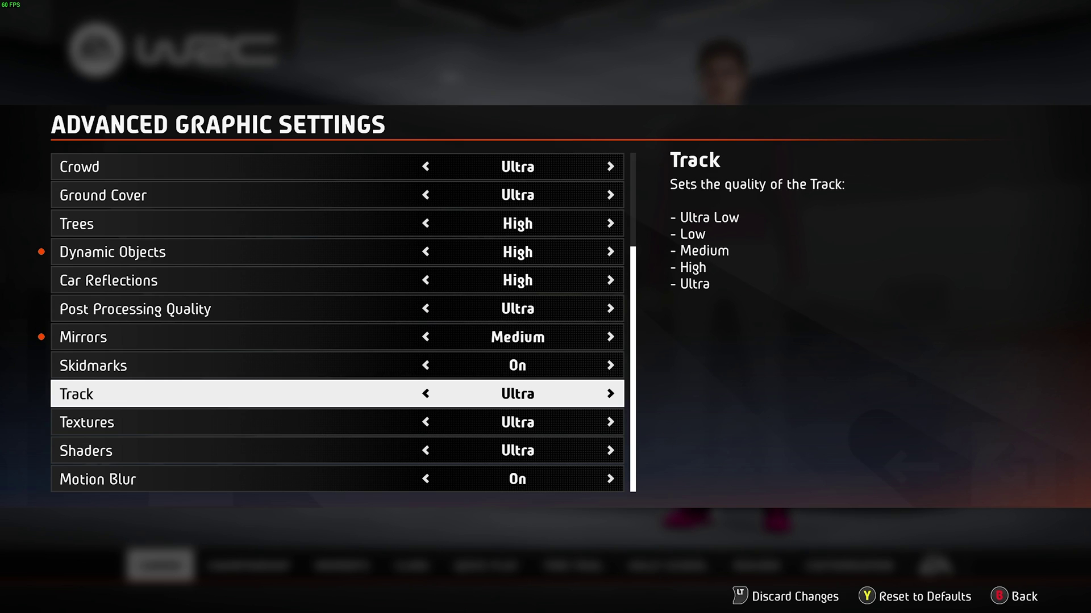
{"action": "key", "text": "Left"}
{"action": "key", "text": "Left"}
{"action": "key", "text": "Right"}
{"action": "key", "text": "Right"}
- Test Low and Ultra Low Textures quality levels
{"action": "key", "text": "Down"}
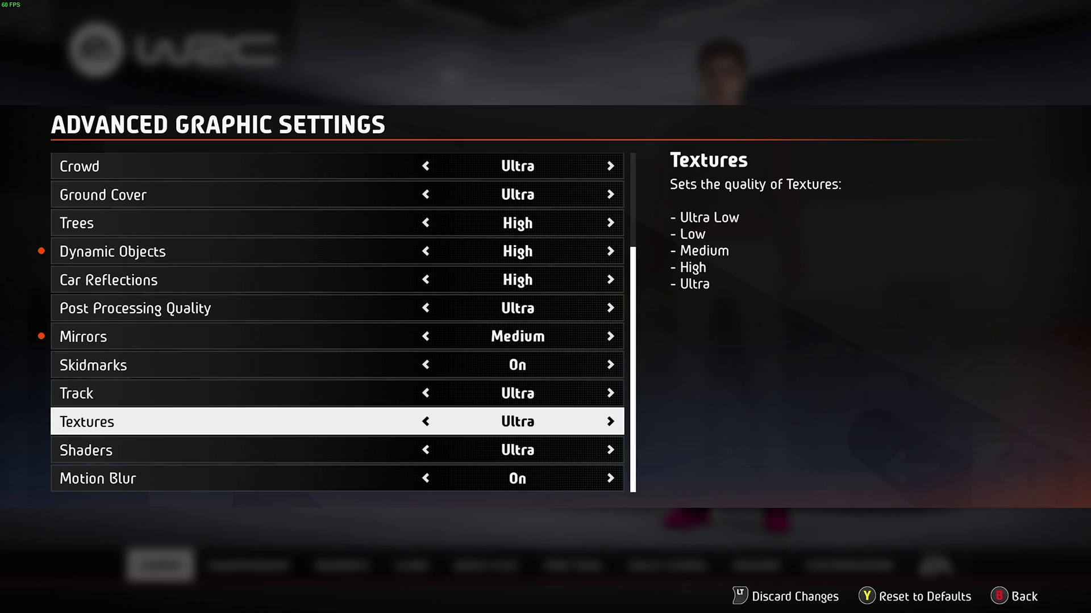
{"action": "key", "text": "Up"}
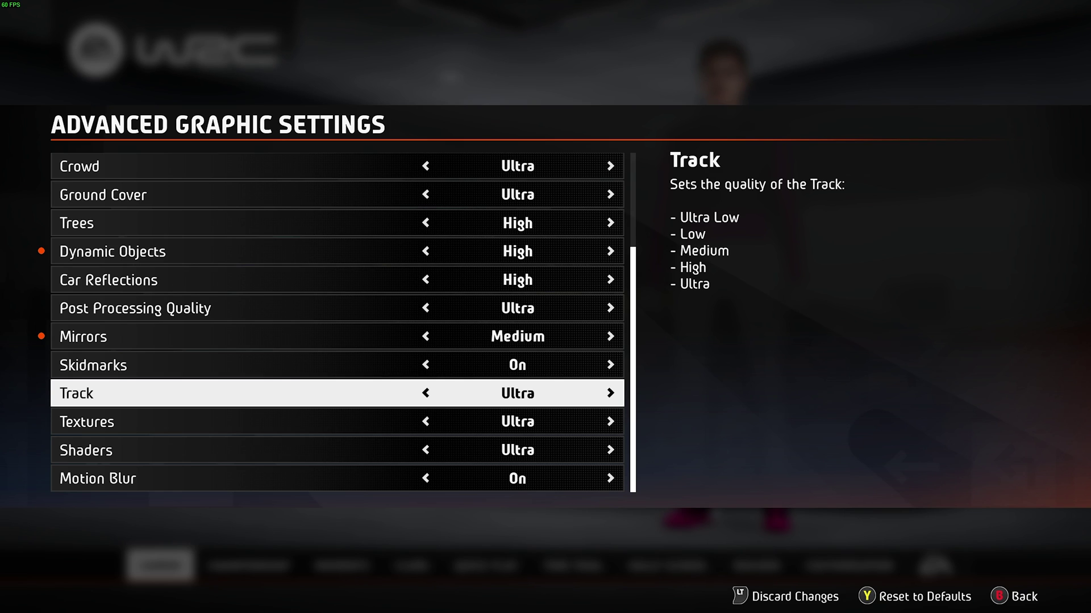
{"action": "key", "text": "Down"}
{"action": "key", "text": "Left"}
{"action": "key", "text": "Left"}
{"action": "key", "text": "Left"}
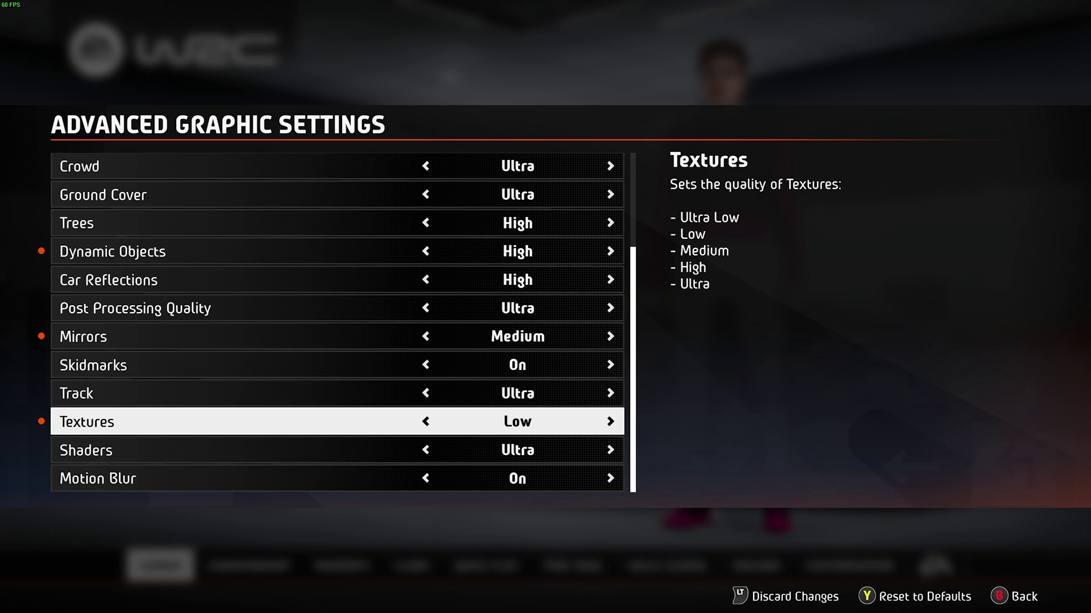
{"action": "key", "text": "Left"}
{"action": "key", "text": "Right"}
{"action": "key", "text": "Right"}
{"action": "key", "text": "Right"}
{"action": "key", "text": "Right"}
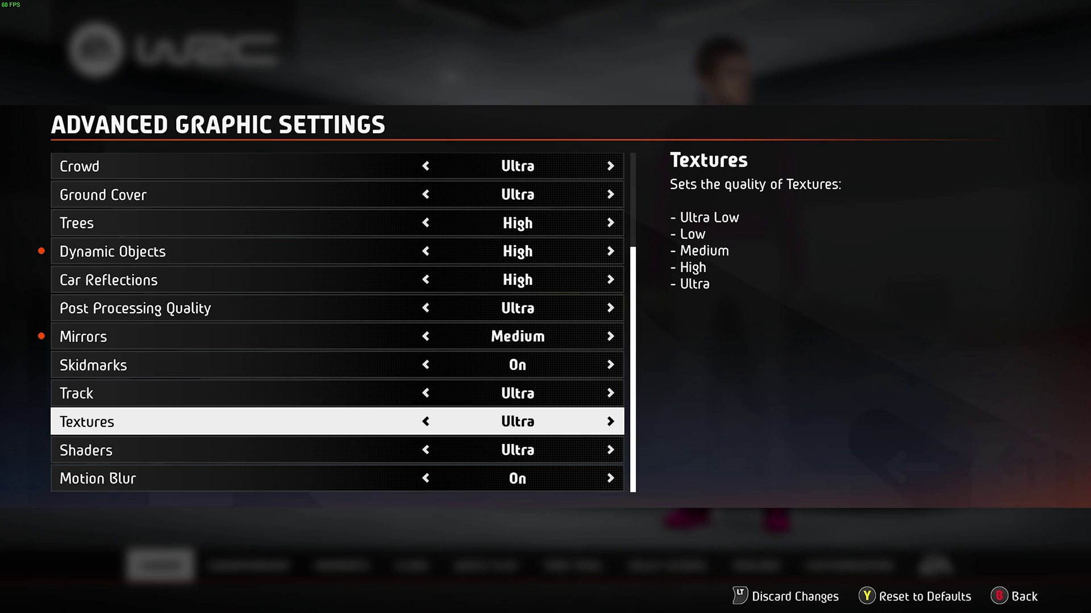
- Try High Shaders and Motion Blur off, restoring Shaders to Ultra and Motion Blur on
{"action": "key", "text": "Down"}
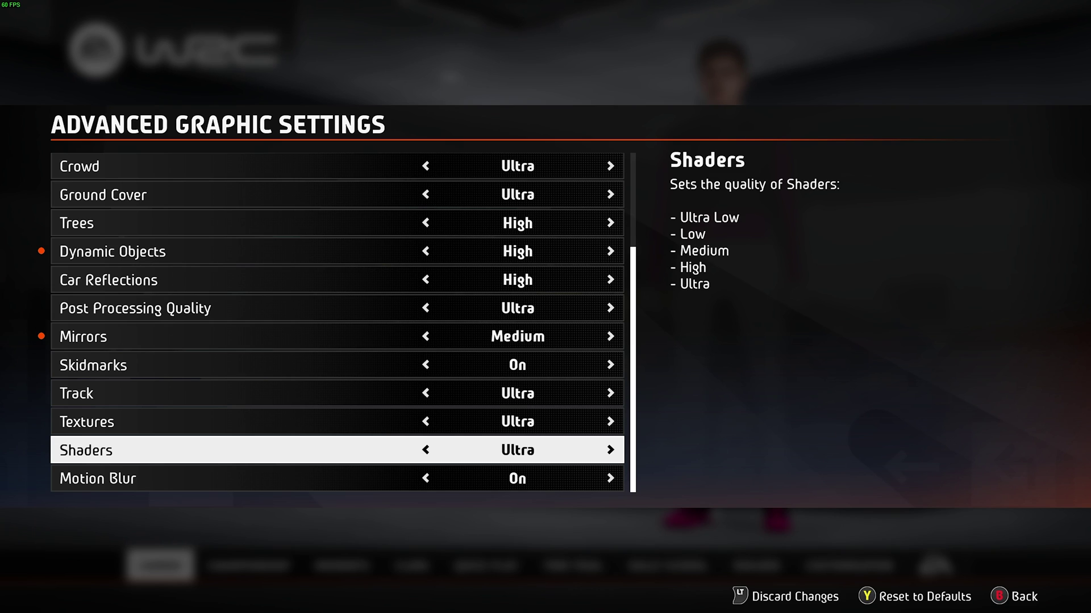
{"action": "key", "text": "Left"}
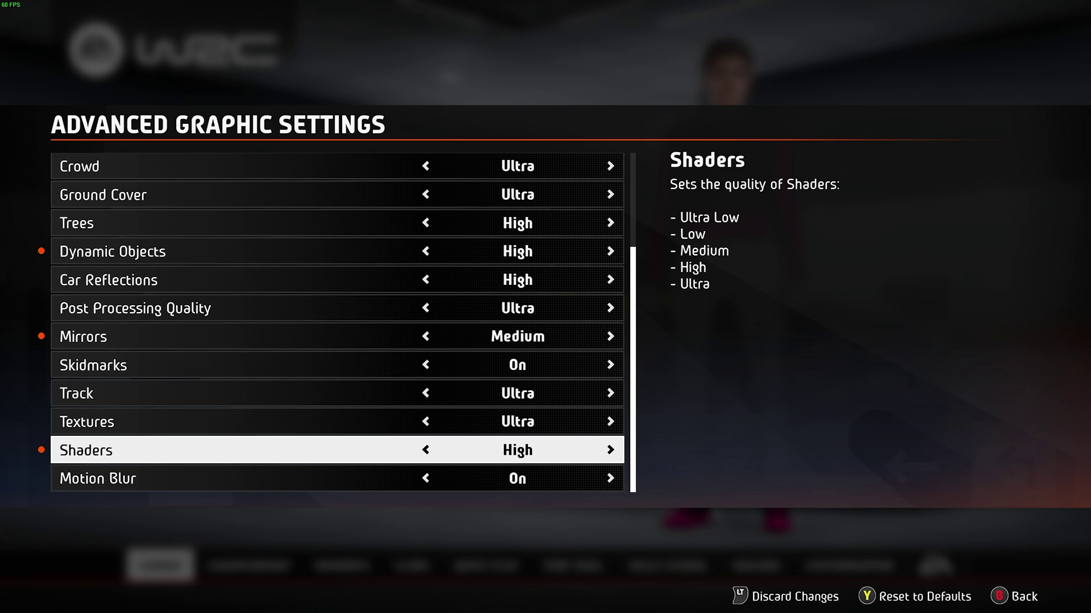
{"action": "key", "text": "Right"}
{"action": "key", "text": "Down"}
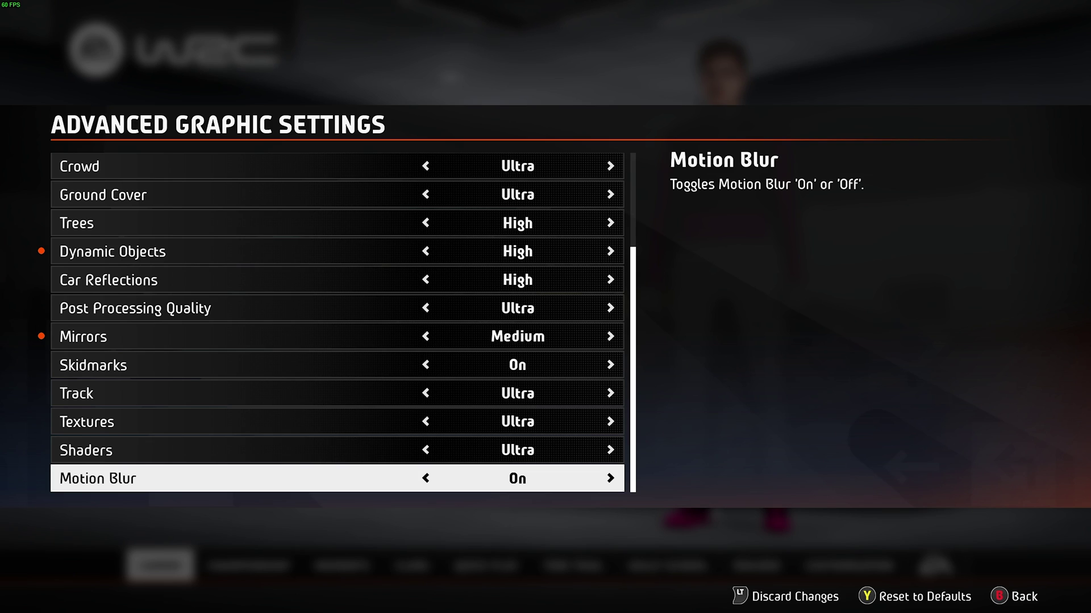
{"action": "key", "text": "Right"}
{"action": "key", "text": "Left"}
- Review the advanced settings list from Shadows to Shaders, then return to Options & Extras
{"action": "key", "text": "Up"}
{"action": "key", "text": "Up"}
{"action": "key", "text": "Up"}
{"action": "key", "text": "Up"}
{"action": "key", "text": "Up"}
{"action": "key", "text": "Up"}
{"action": "key", "text": "Up"}
{"action": "key", "text": "Up"}
{"action": "key", "text": "Up"}
{"action": "key", "text": "Up"}
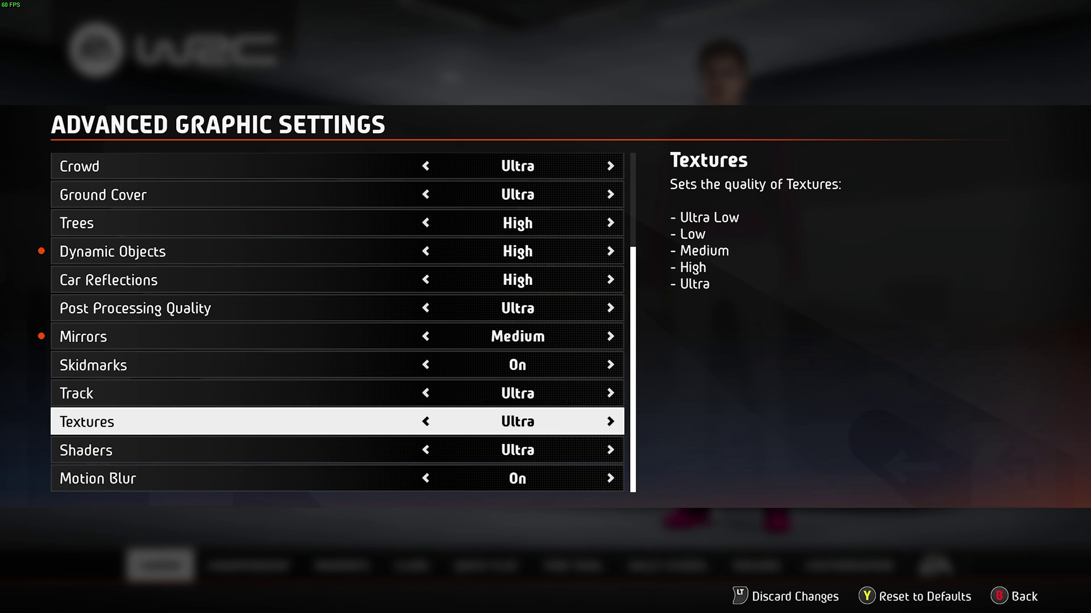
{"action": "key", "text": "Up"}
{"action": "key", "text": "Up"}
{"action": "key", "text": "Up"}
{"action": "key", "text": "Up"}
{"action": "key", "text": "Up"}
{"action": "key", "text": "Up"}
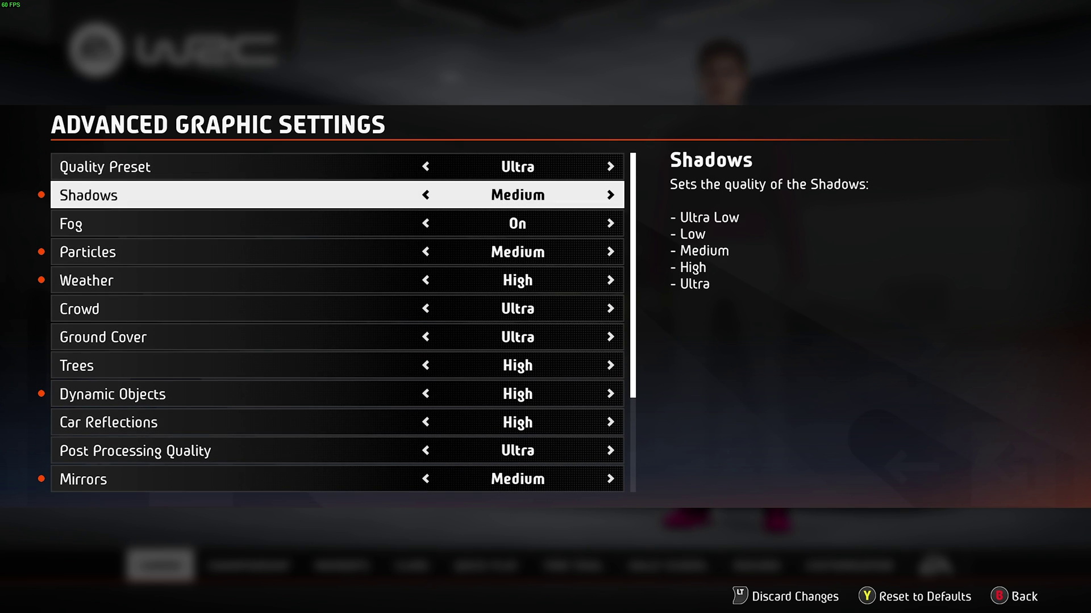
{"action": "key", "text": "Down"}
{"action": "key", "text": "Down"}
{"action": "key", "text": "Down"}
{"action": "key", "text": "Down"}
{"action": "key", "text": "Down"}
{"action": "key", "text": "Down"}
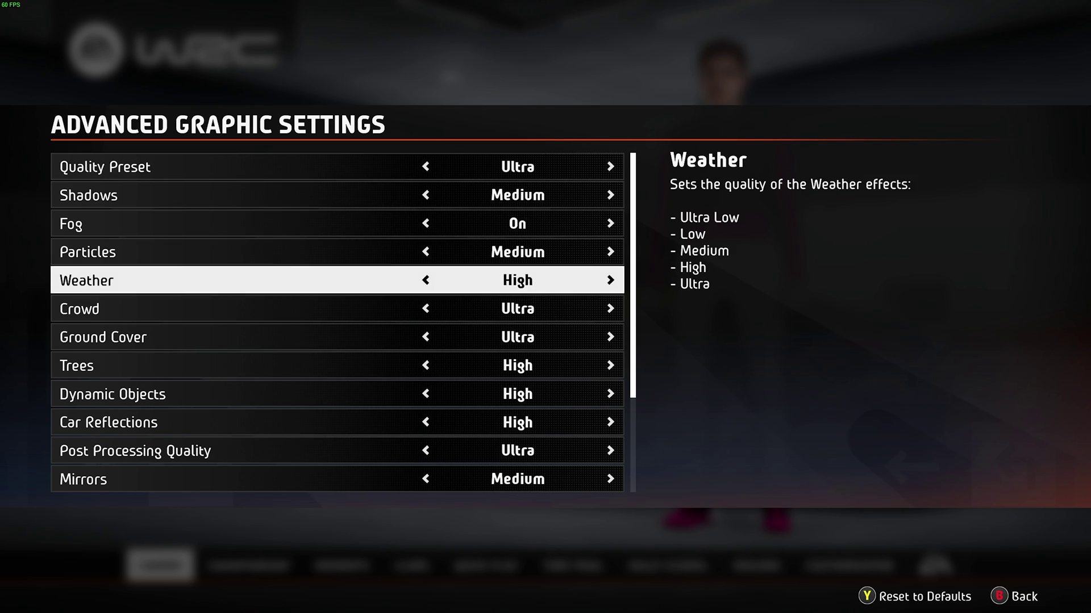
{"action": "key", "text": "Up"}
{"action": "key", "text": "Up"}
{"action": "key", "text": "Up"}
{"action": "key", "text": "Up"}
{"action": "key", "text": "Up"}
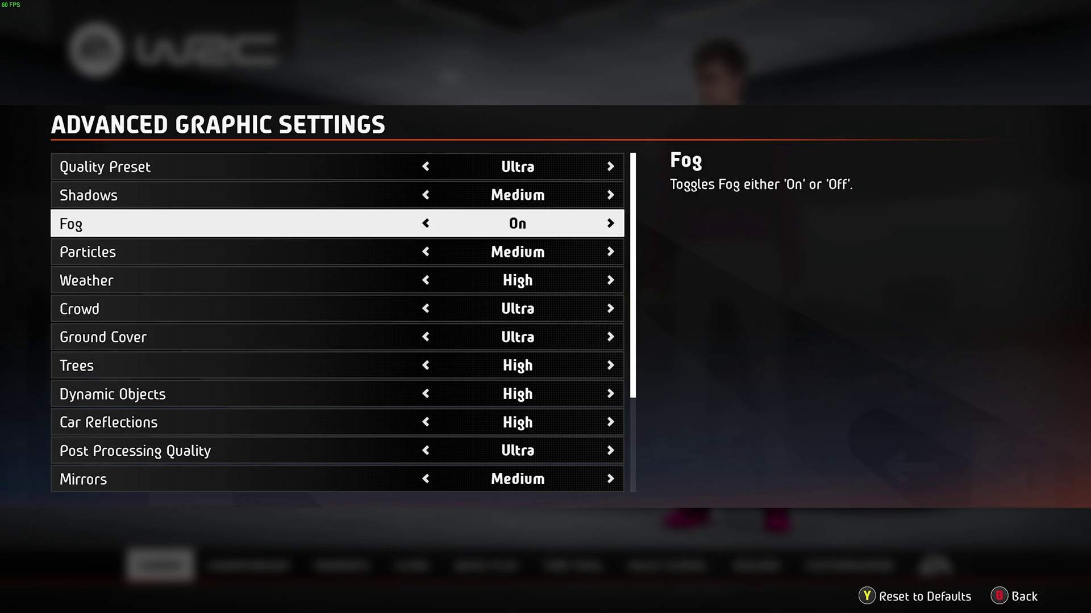
{"action": "key", "text": "Down"}
{"action": "key", "text": "Down"}
{"action": "key", "text": "Down"}
{"action": "key", "text": "Down"}
{"action": "key", "text": "Down"}
{"action": "key", "text": "Down"}
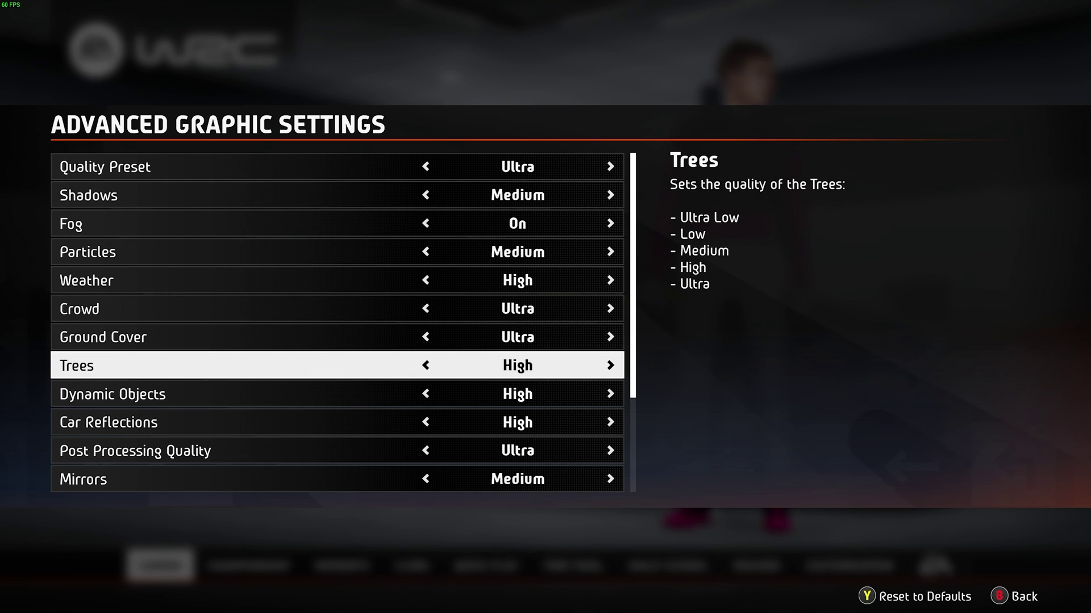
{"action": "key", "text": "Down"}
{"action": "key", "text": "Down"}
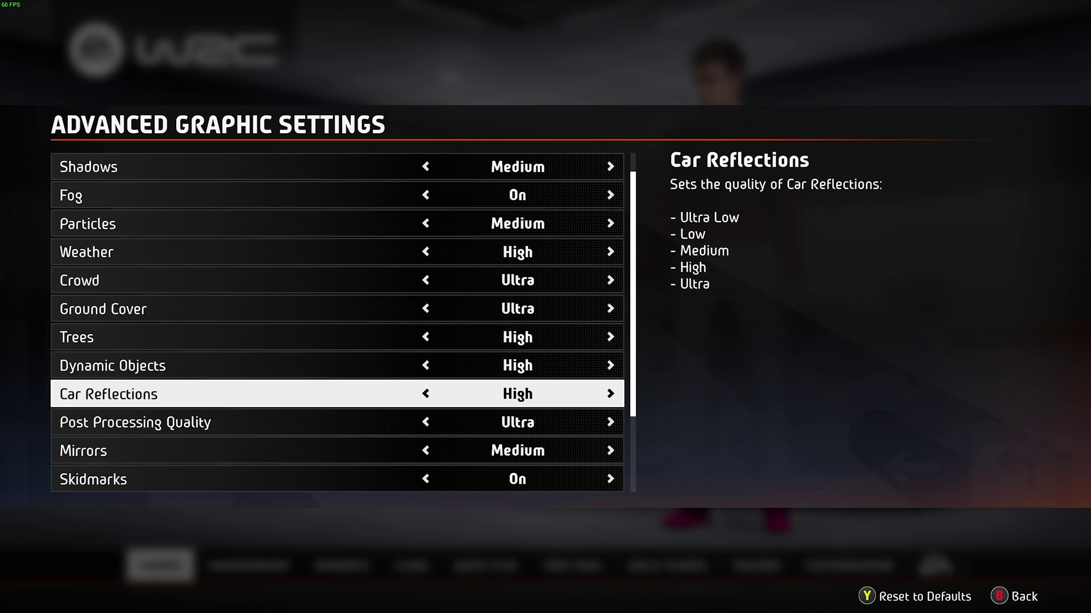
{"action": "key", "text": "Down"}
{"action": "key", "text": "Down"}
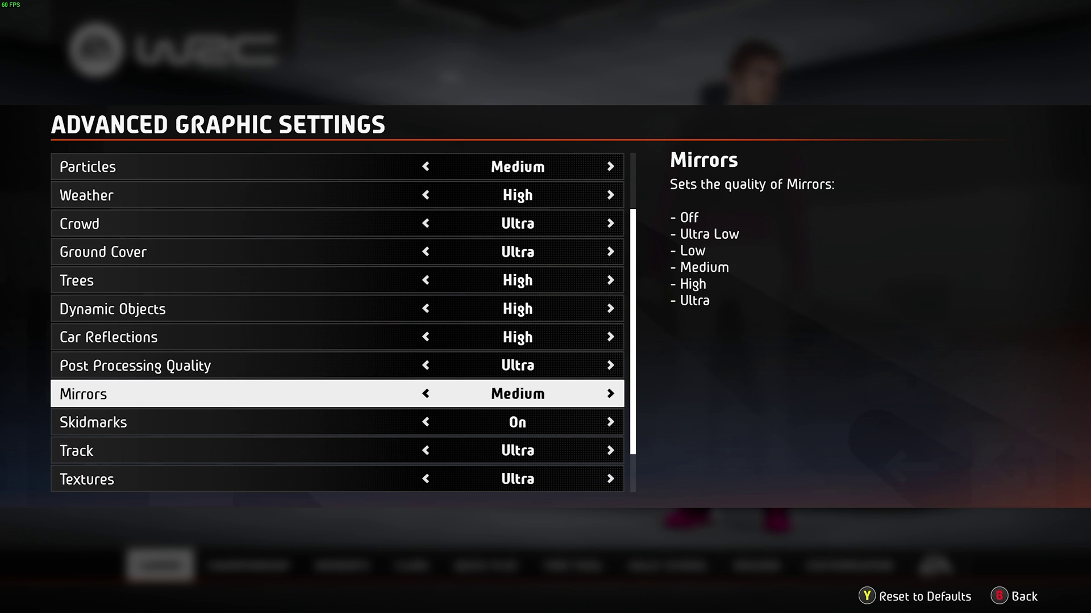
{"action": "key", "text": "Down"}
{"action": "key", "text": "Down"}
{"action": "key", "text": "Down"}
{"action": "key", "text": "Down"}
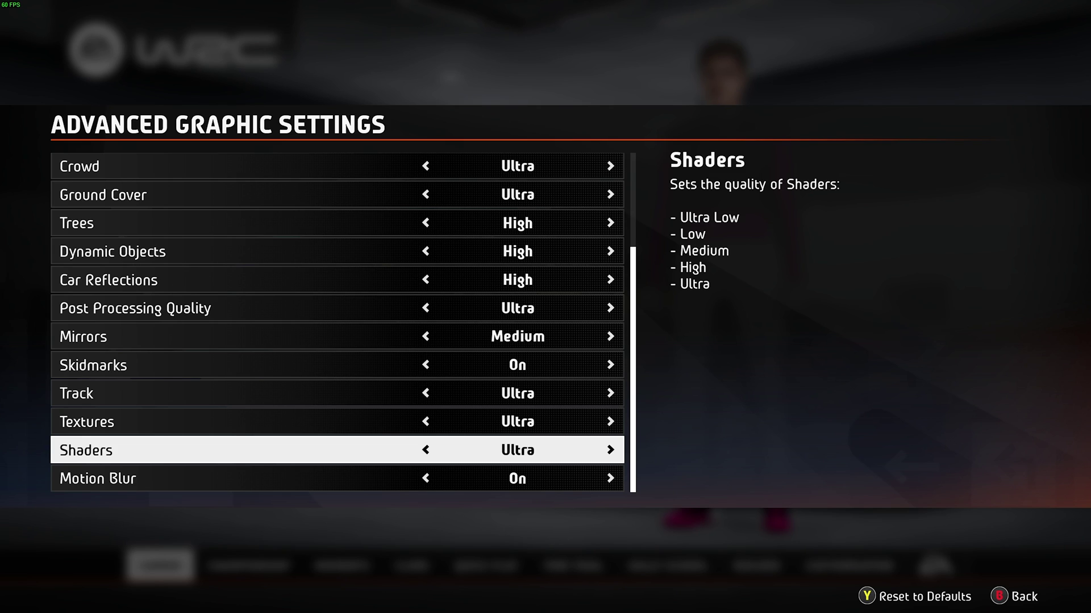
{"action": "key", "text": "Up"}
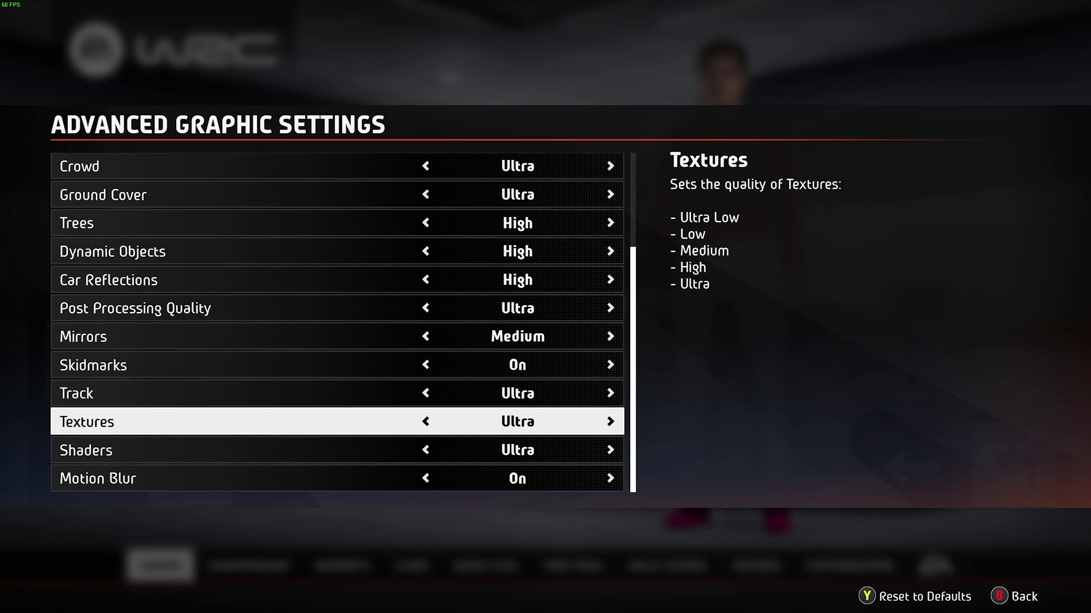
{"action": "key", "text": "Up"}
{"action": "key", "text": "Up"}
{"action": "key", "text": "Up"}
{"action": "key", "text": "Up"}
{"action": "key", "text": "Up"}
{"action": "key", "text": "Up"}
{"action": "key", "text": "Up"}
{"action": "key", "text": "Up"}
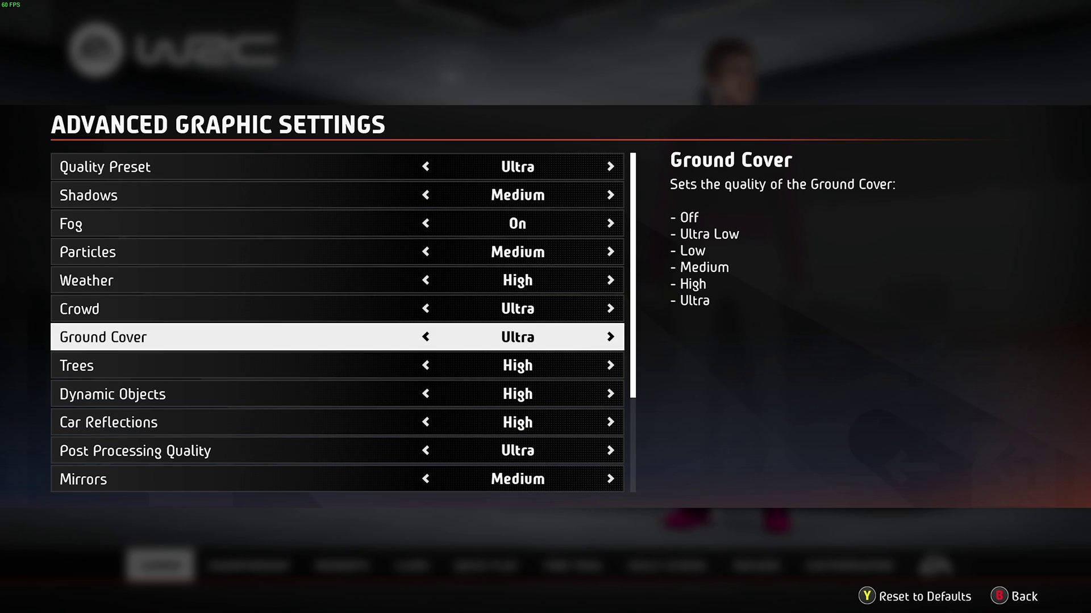
{"action": "key", "text": "Up"}
{"action": "key", "text": "Up"}
{"action": "key", "text": "Up"}
{"action": "key", "text": "Up"}
{"action": "key", "text": "Up"}
{"action": "key", "text": "Up"}
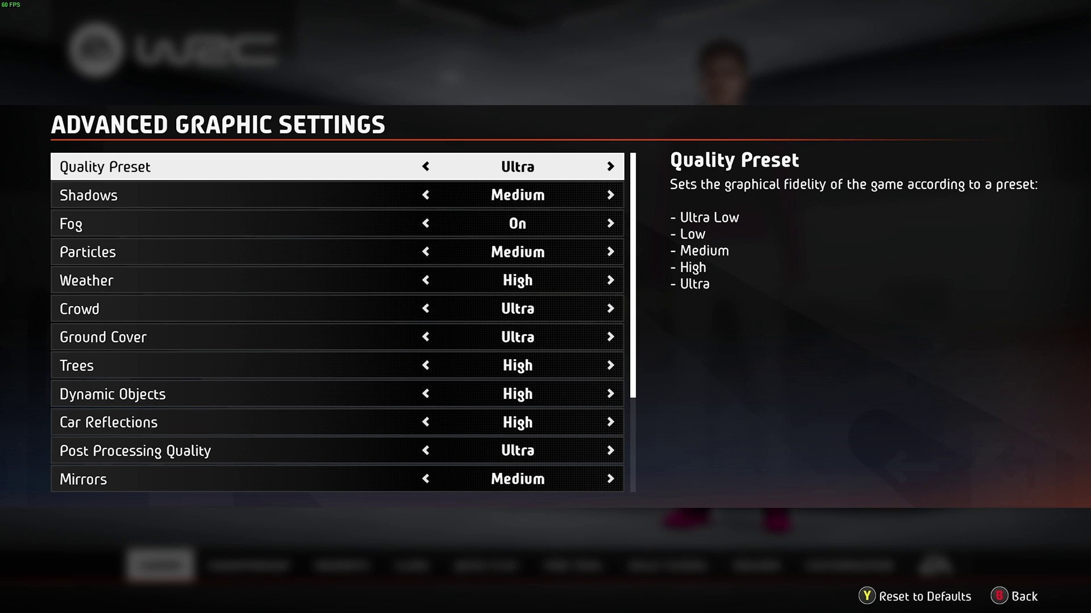
{"action": "key", "text": "Escape"}
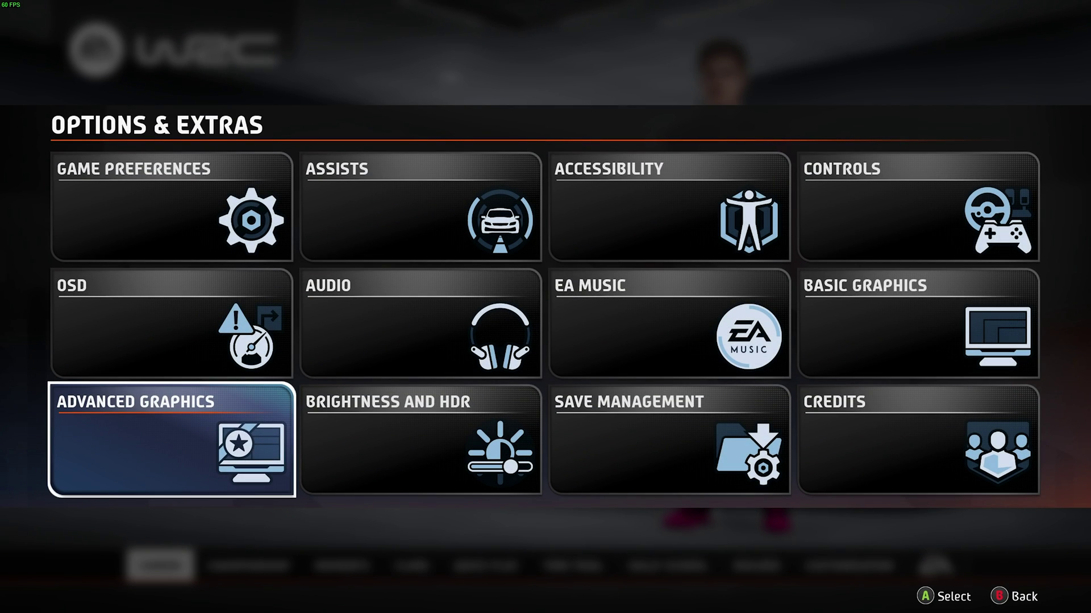
- Open the EA Music playlist settings and switch Playlist Format to Streamer
{"action": "key", "text": "Right"}
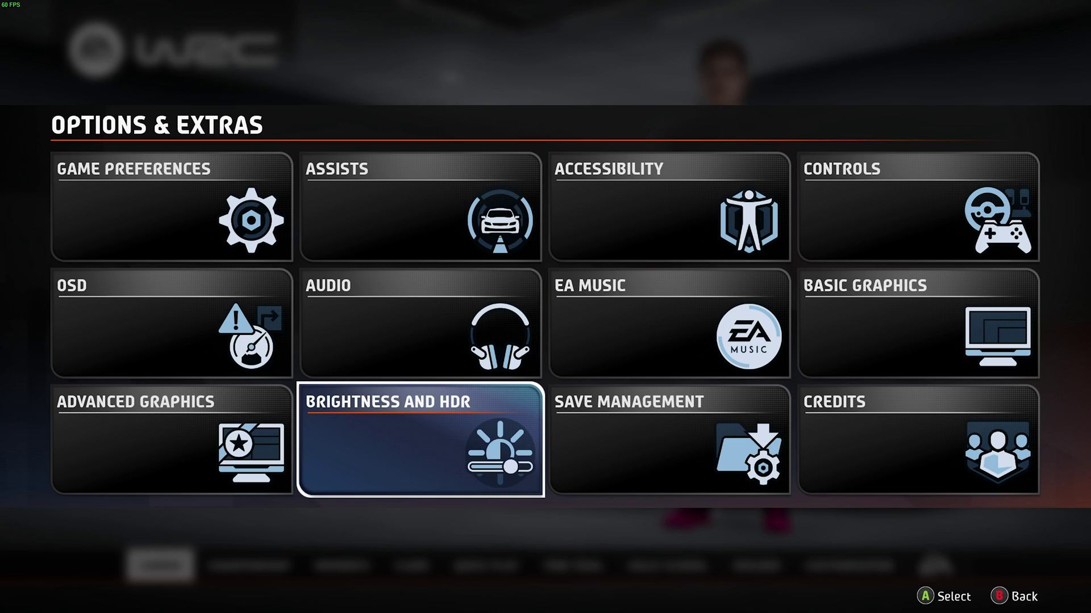
{"action": "key", "text": "Up"}
{"action": "key", "text": "Right"}
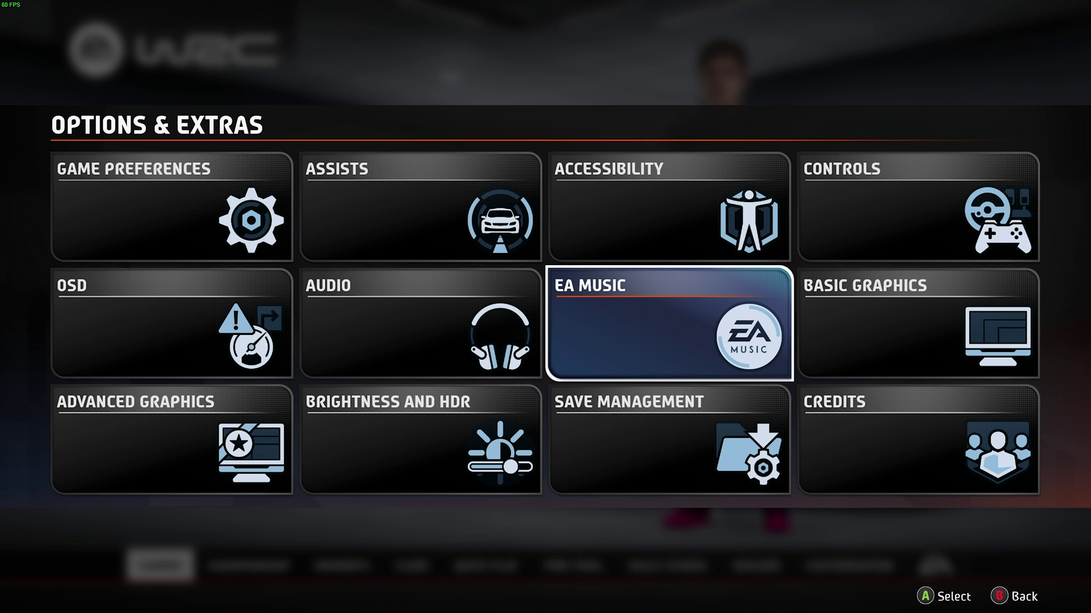
{"action": "key", "text": "Return"}
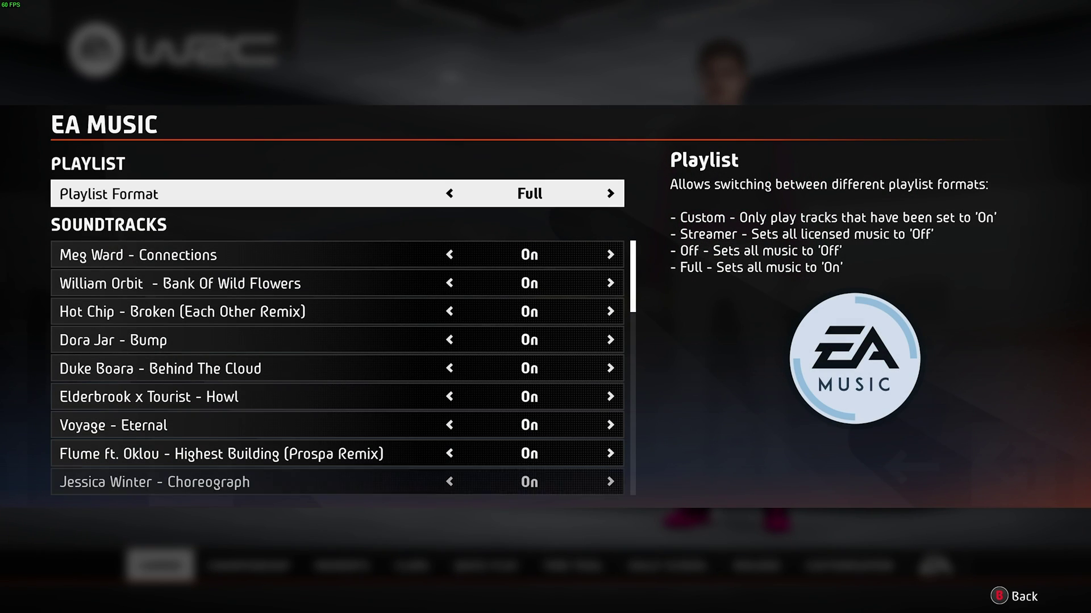
{"action": "key", "text": "Right"}
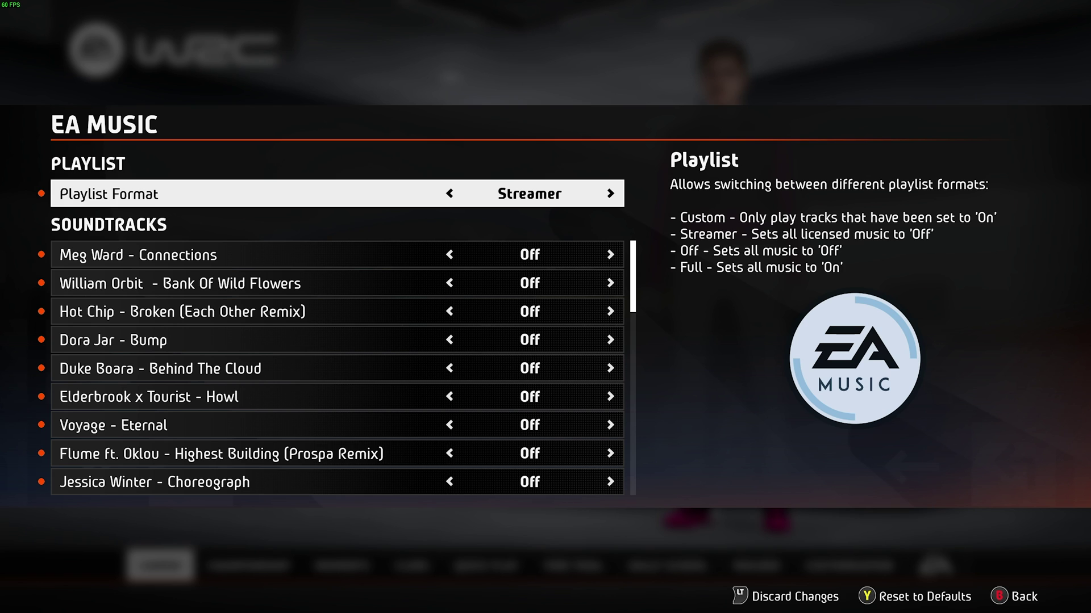
- Browse the soundtrack list down to the Fawcett Martin tracks, then set Playlist Format back to Full
{"action": "key", "text": "Down"}
{"action": "key", "text": "Down"}
{"action": "key", "text": "Down"}
{"action": "key", "text": "Down"}
{"action": "key", "text": "Down"}
{"action": "key", "text": "Down"}
{"action": "key", "text": "Down"}
{"action": "key", "text": "Down"}
{"action": "key", "text": "Down"}
{"action": "key", "text": "Down"}
{"action": "key", "text": "Down"}
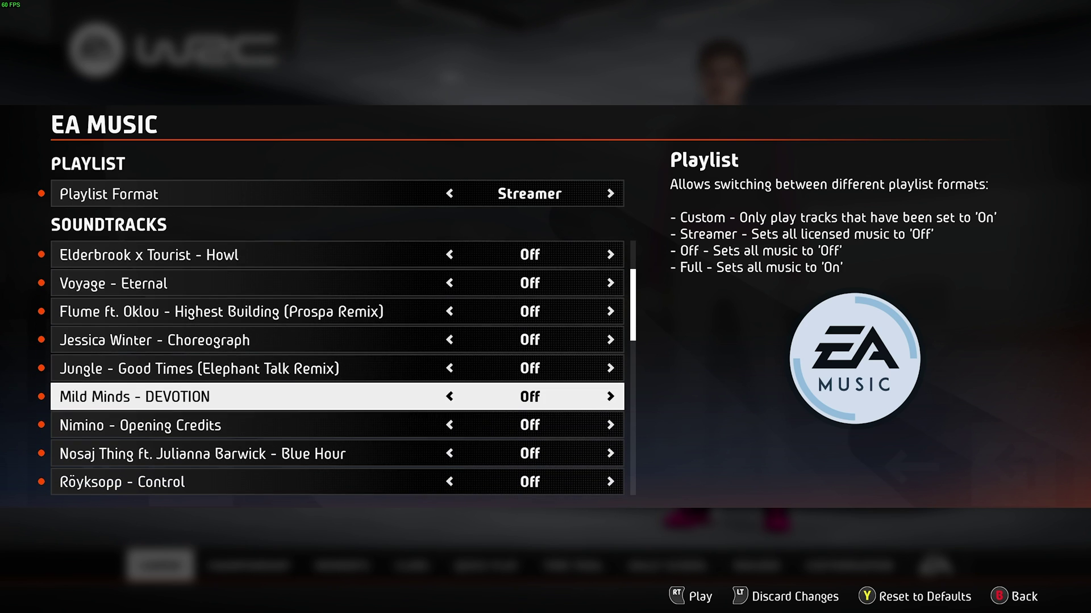
{"action": "key", "text": "Down"}
{"action": "key", "text": "Down"}
{"action": "key", "text": "Down"}
{"action": "key", "text": "Down"}
{"action": "key", "text": "Down"}
{"action": "key", "text": "Down"}
{"action": "key", "text": "Down"}
{"action": "key", "text": "Down"}
{"action": "key", "text": "Down"}
{"action": "key", "text": "Down"}
{"action": "key", "text": "Down"}
{"action": "key", "text": "Down"}
{"action": "key", "text": "Down"}
{"action": "key", "text": "Down"}
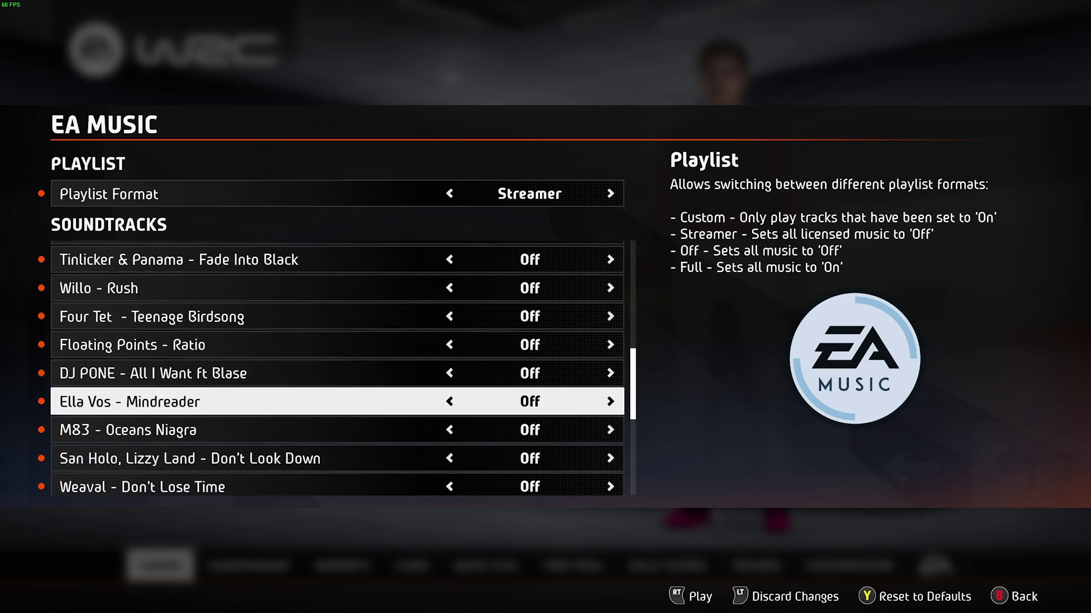
{"action": "key", "text": "Down"}
{"action": "key", "text": "Down"}
{"action": "key", "text": "Down"}
{"action": "key", "text": "Down"}
{"action": "key", "text": "Down"}
{"action": "key", "text": "Down"}
{"action": "key", "text": "Down"}
{"action": "key", "text": "Down"}
{"action": "key", "text": "Down"}
{"action": "key", "text": "Down"}
{"action": "key", "text": "Down"}
{"action": "key", "text": "Up"}
{"action": "key", "text": "Up"}
{"action": "key", "text": "Down"}
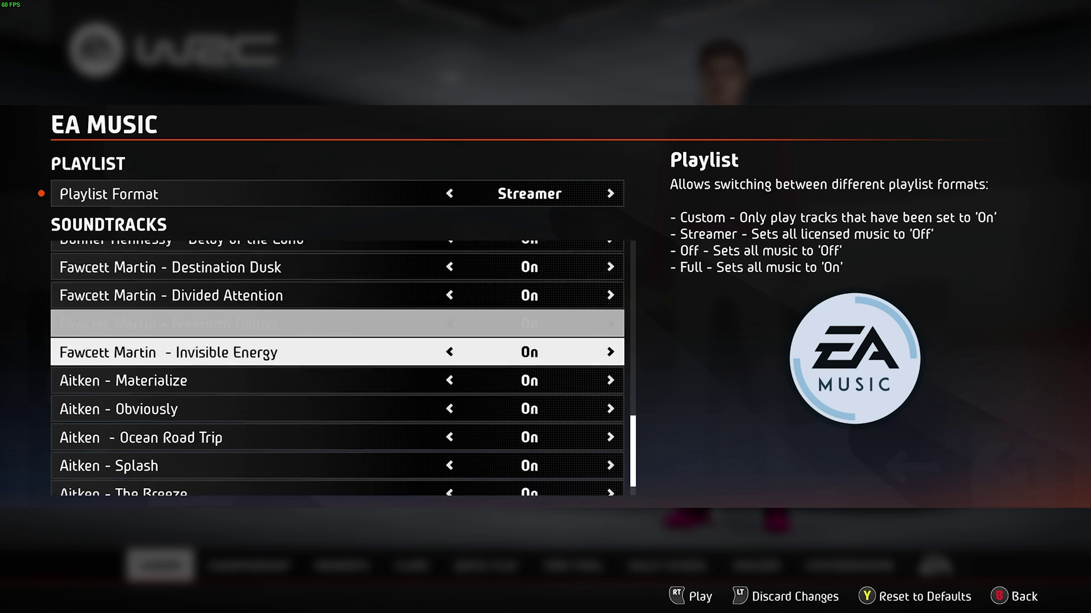
{"action": "key", "text": "Up"}
{"action": "key", "text": "Up"}
{"action": "key", "text": "Up"}
{"action": "key", "text": "Up"}
{"action": "key", "text": "Up"}
{"action": "key", "text": "Down"}
{"action": "key", "text": "Down"}
{"action": "key", "text": "Down"}
{"action": "key", "text": "Down"}
{"action": "key", "text": "Down"}
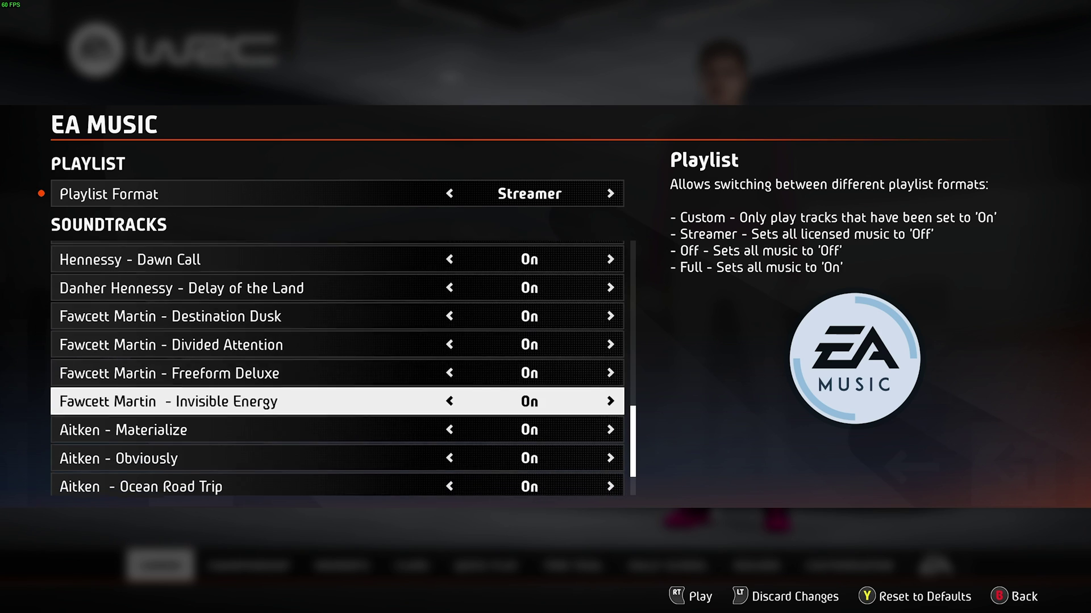
{"action": "key", "text": "Down"}
{"action": "key", "text": "Down"}
{"action": "key", "text": "Down"}
{"action": "key", "text": "Down"}
{"action": "key", "text": "Down"}
{"action": "key", "text": "Down"}
{"action": "key", "text": "Up"}
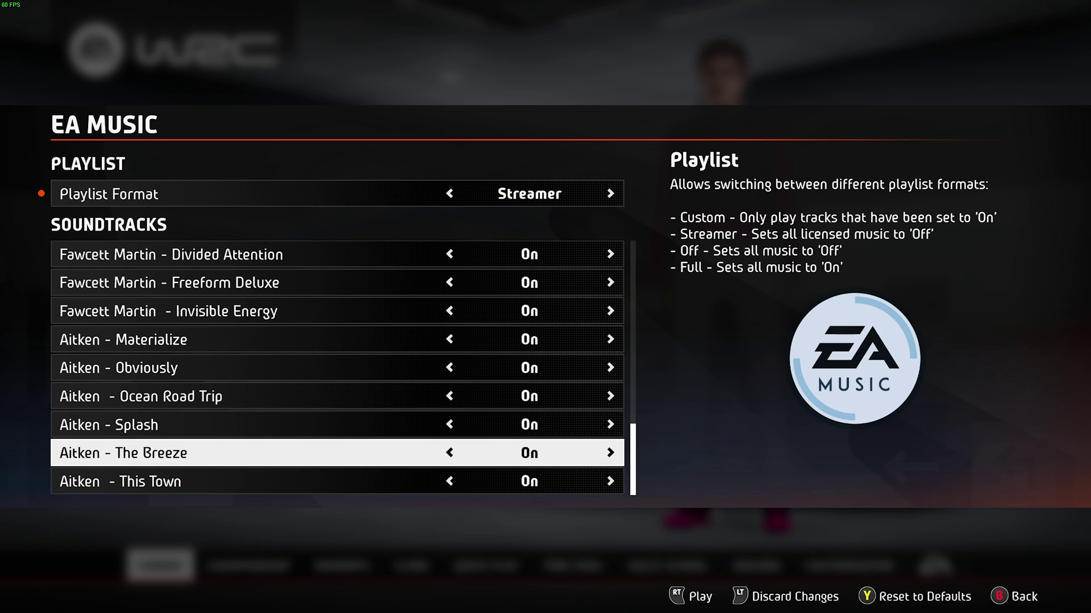
{"action": "key", "text": "Up"}
{"action": "key", "text": "Up"}
{"action": "key", "text": "Up"}
{"action": "key", "text": "Up"}
{"action": "key", "text": "Up"}
{"action": "key", "text": "Up"}
{"action": "key", "text": "Up"}
{"action": "key", "text": "Up"}
{"action": "key", "text": "Up"}
{"action": "key", "text": "Up"}
{"action": "key", "text": "Up"}
{"action": "key", "text": "Up"}
{"action": "key", "text": "Up"}
{"action": "key", "text": "Up"}
{"action": "key", "text": "Up"}
{"action": "key", "text": "Up"}
{"action": "key", "text": "Up"}
{"action": "key", "text": "Up"}
{"action": "key", "text": "Up"}
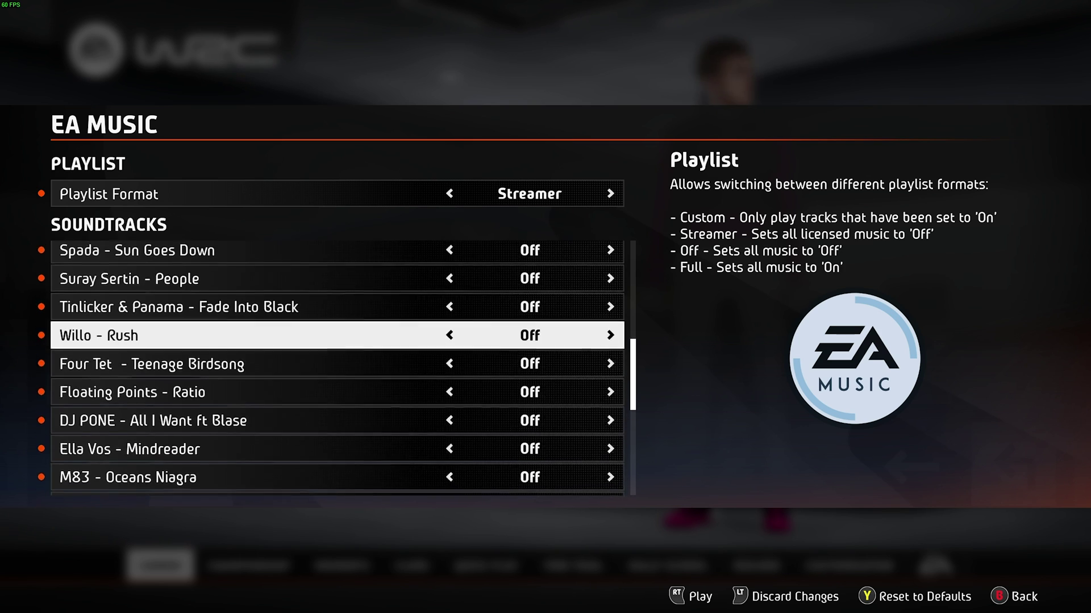
{"action": "key", "text": "Up"}
{"action": "key", "text": "Up"}
{"action": "key", "text": "Up"}
{"action": "key", "text": "Up"}
{"action": "key", "text": "Up"}
{"action": "key", "text": "Up"}
{"action": "key", "text": "Up"}
{"action": "key", "text": "Up"}
{"action": "key", "text": "Up"}
{"action": "key", "text": "Up"}
{"action": "key", "text": "Up"}
{"action": "key", "text": "Up"}
{"action": "key", "text": "Up"}
{"action": "key", "text": "Up"}
{"action": "key", "text": "Up"}
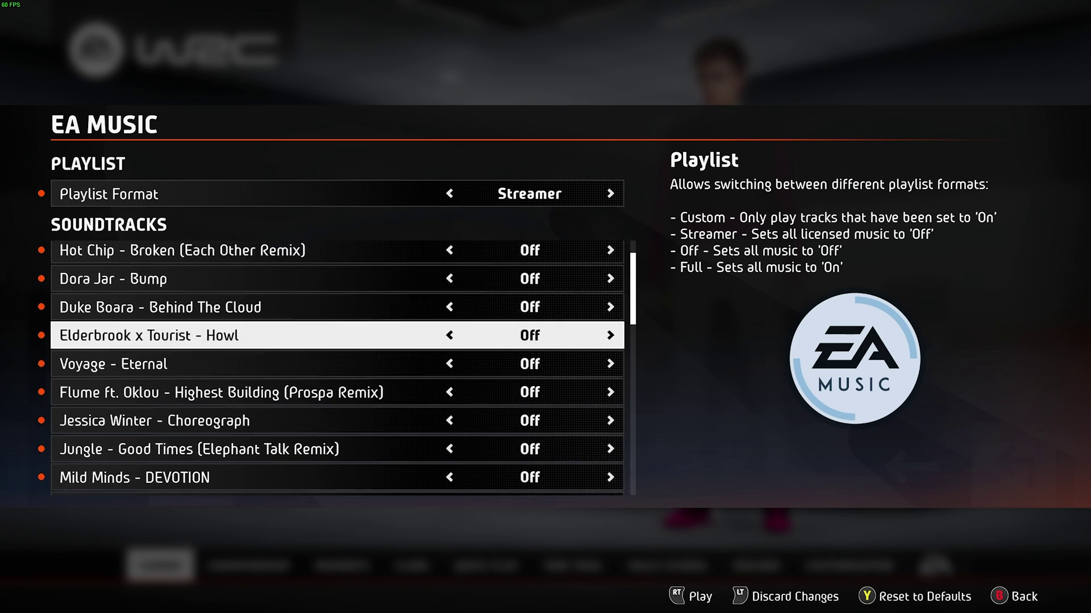
{"action": "key", "text": "Up"}
{"action": "key", "text": "Up"}
{"action": "key", "text": "Up"}
{"action": "key", "text": "Up"}
{"action": "key", "text": "Up"}
{"action": "key", "text": "Up"}
{"action": "key", "text": "Right"}
{"action": "key", "text": "Right"}
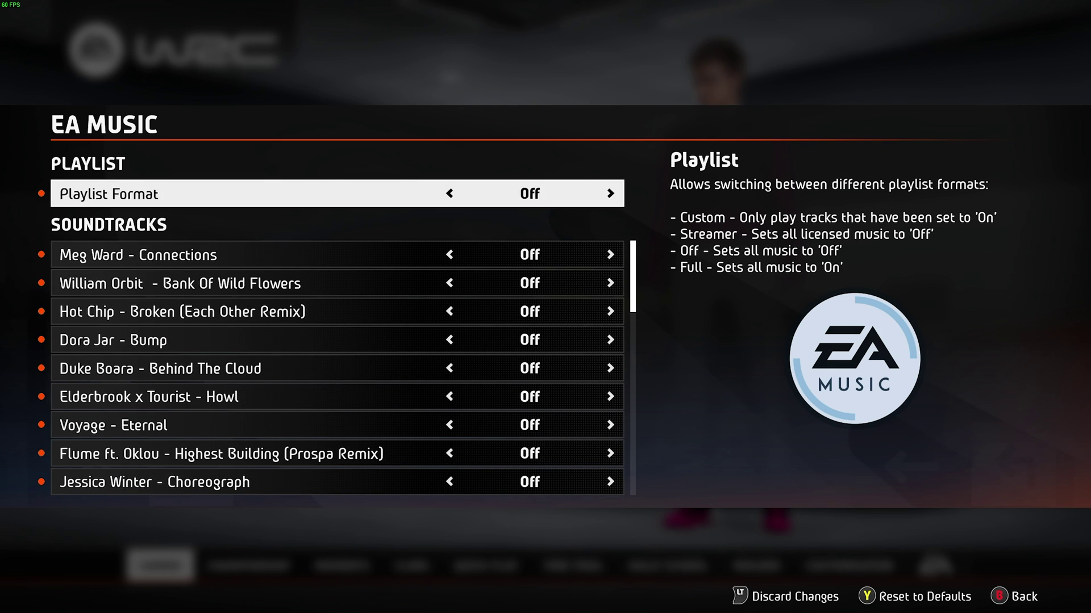
{"action": "key", "text": "Escape"}
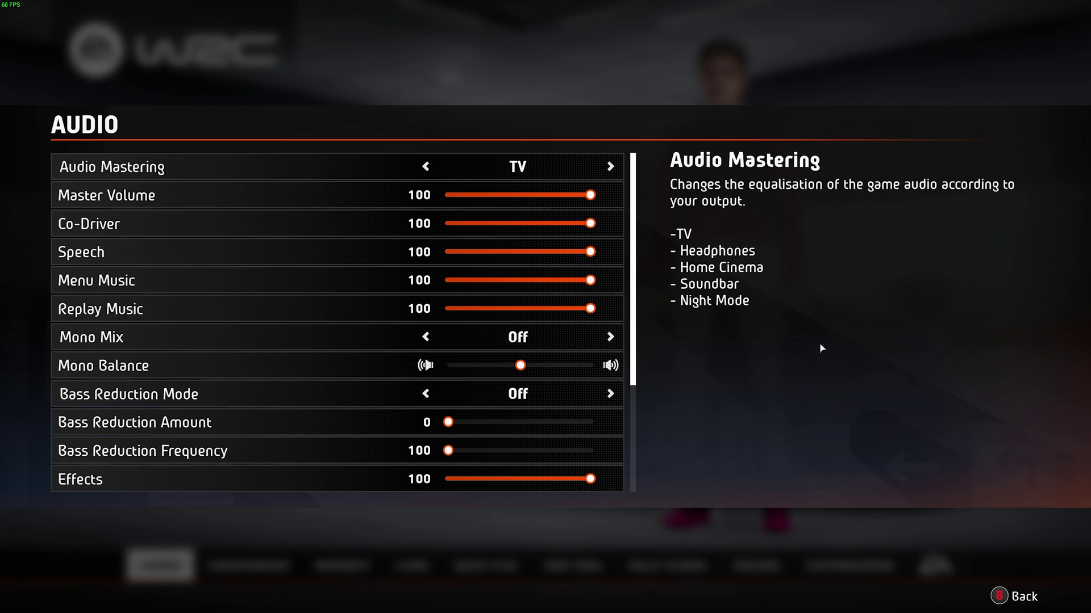
- Change Audio Mastering from TV through Headphones to Home Cinema
{"action": "key", "text": "Down"}
{"action": "key", "text": "Up"}
{"action": "key", "text": "Down"}
{"action": "key", "text": "Up"}
{"action": "key", "text": "Right"}
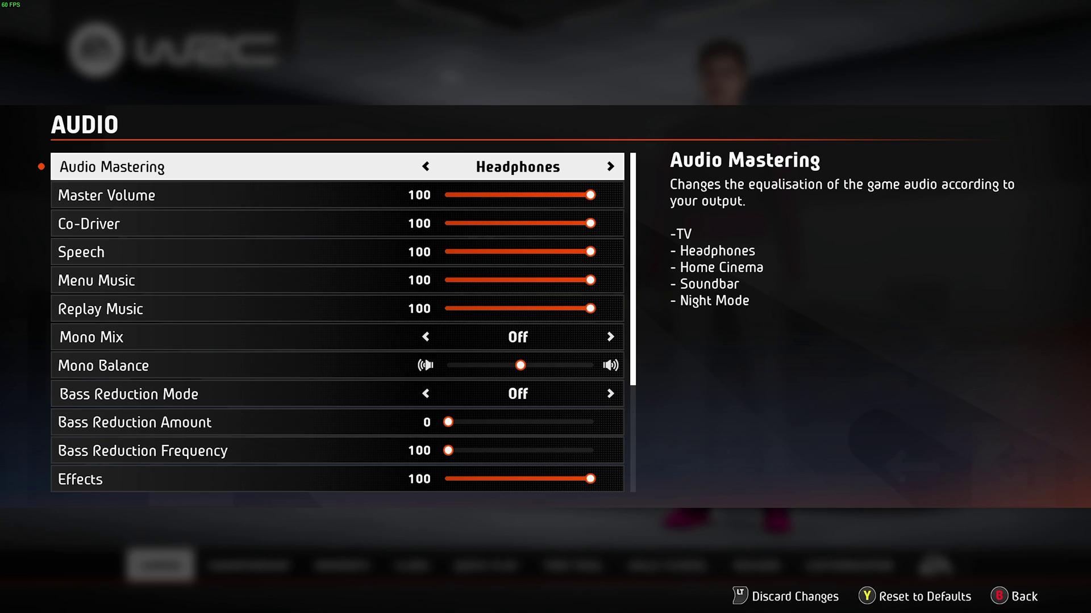
{"action": "key", "text": "Right"}
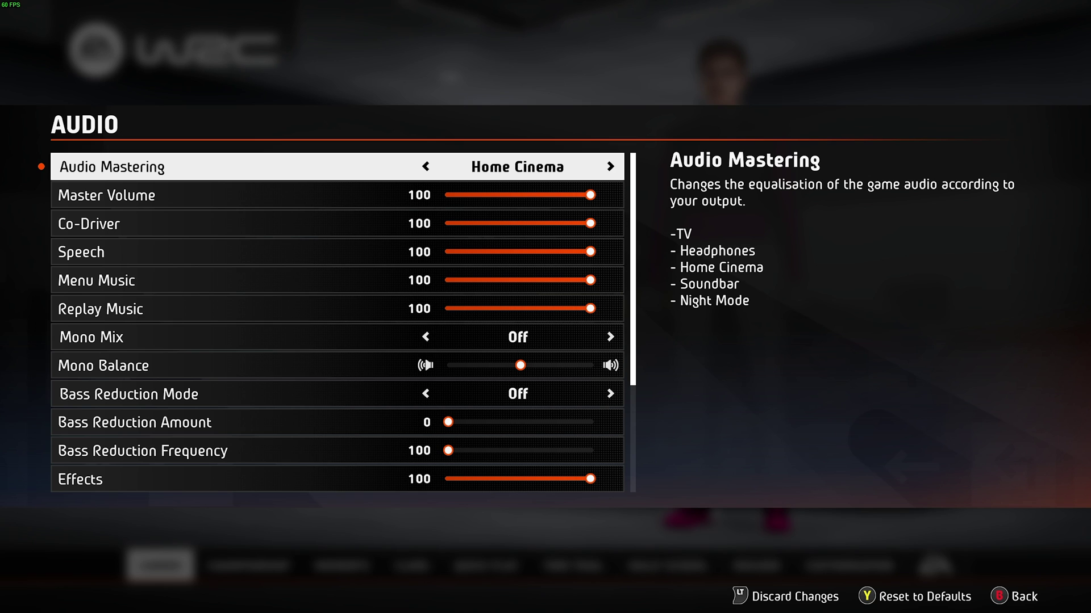
- Review bass reduction and engine volume, turn Push to Talk On, and return to Options & Extras
{"action": "key", "text": "Down"}
{"action": "key", "text": "Down"}
{"action": "key", "text": "Down"}
{"action": "key", "text": "Down"}
{"action": "key", "text": "Down"}
{"action": "key", "text": "Down"}
{"action": "key", "text": "Down"}
{"action": "key", "text": "Down"}
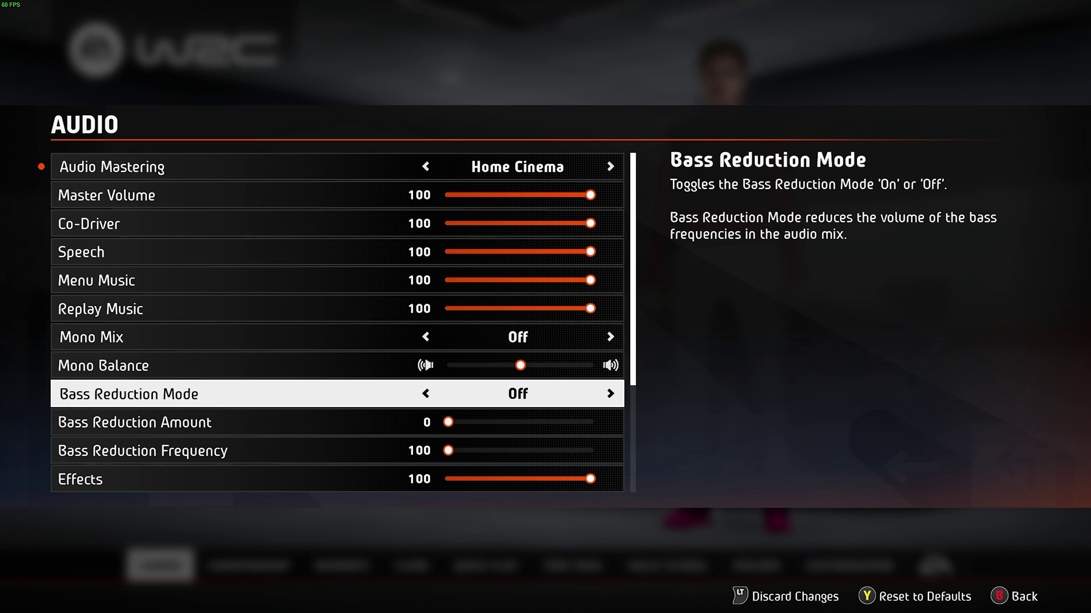
{"action": "key", "text": "Down"}
{"action": "key", "text": "Up"}
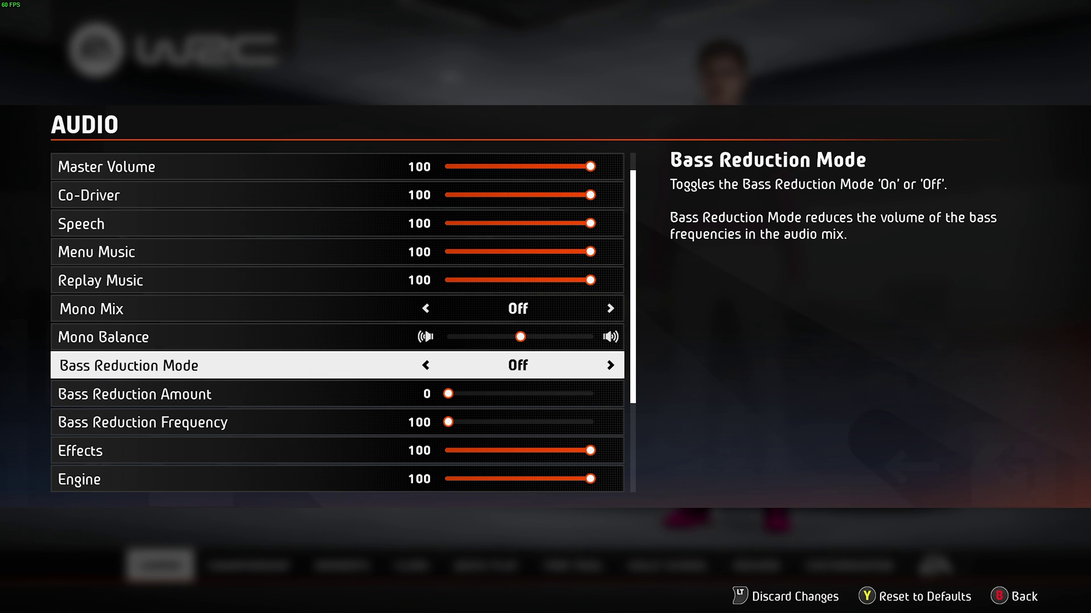
{"action": "key", "text": "Down"}
{"action": "key", "text": "Down"}
{"action": "key", "text": "Down"}
{"action": "key", "text": "Down"}
{"action": "key", "text": "Down"}
{"action": "key", "text": "Down"}
{"action": "key", "text": "Down"}
{"action": "key", "text": "Down"}
{"action": "key", "text": "Down"}
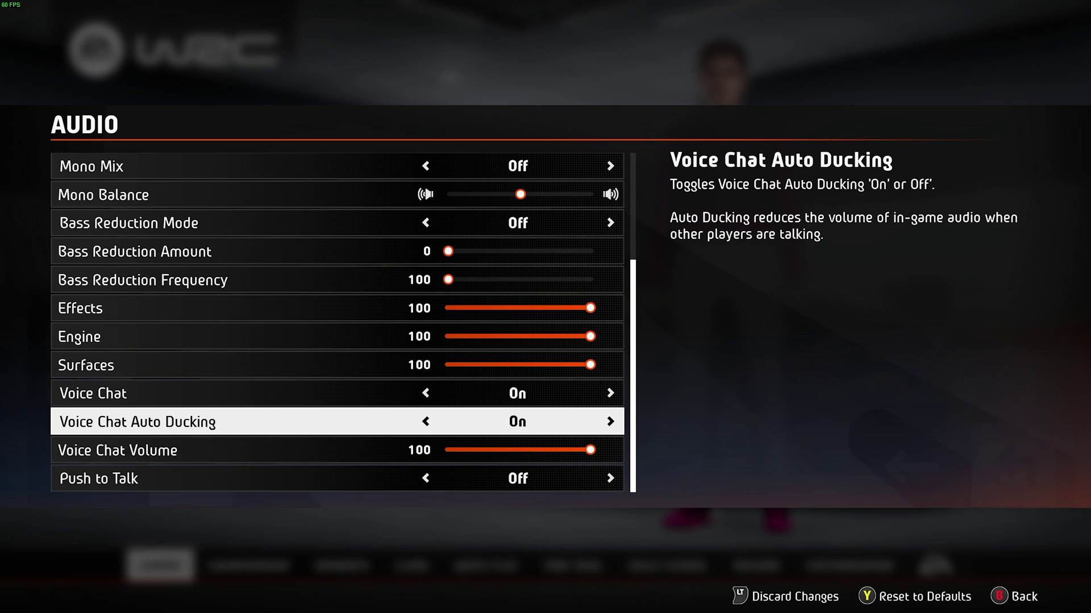
{"action": "key", "text": "Up"}
{"action": "key", "text": "Up"}
{"action": "key", "text": "Up"}
{"action": "key", "text": "Up"}
{"action": "key", "text": "Up"}
{"action": "key", "text": "Up"}
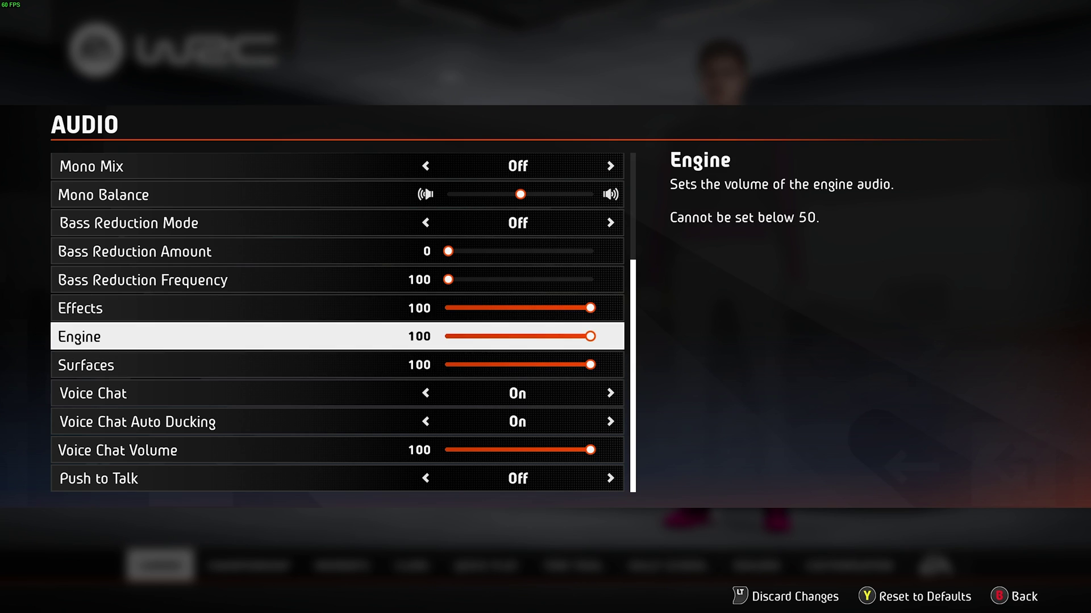
{"action": "key", "text": "Down"}
{"action": "key", "text": "Down"}
{"action": "key", "text": "Down"}
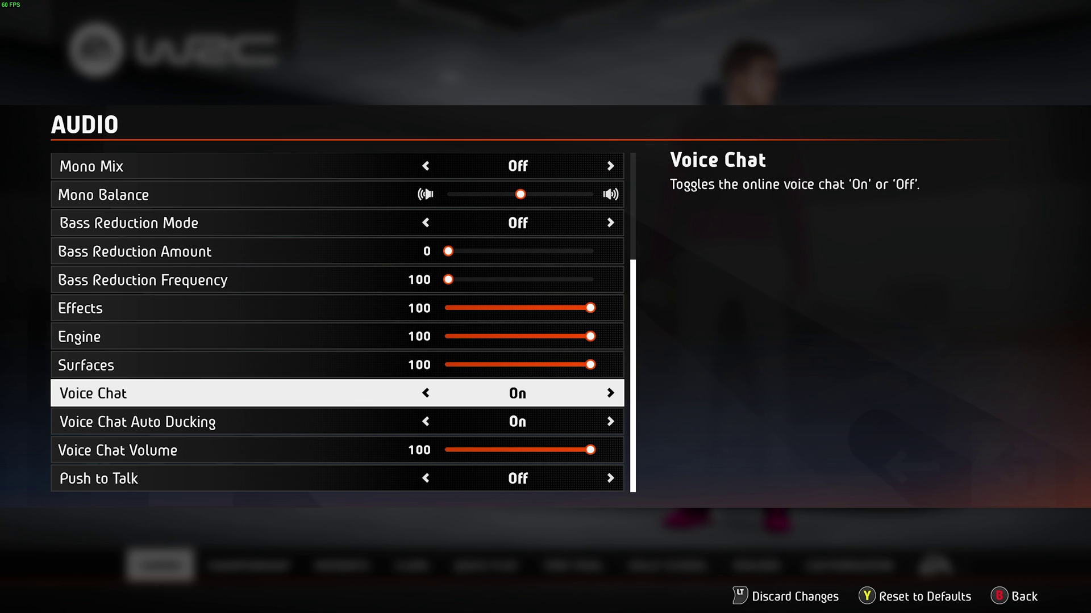
{"action": "key", "text": "Up"}
{"action": "key", "text": "Up"}
{"action": "key", "text": "Up"}
{"action": "key", "text": "Up"}
{"action": "key", "text": "Up"}
{"action": "key", "text": "Up"}
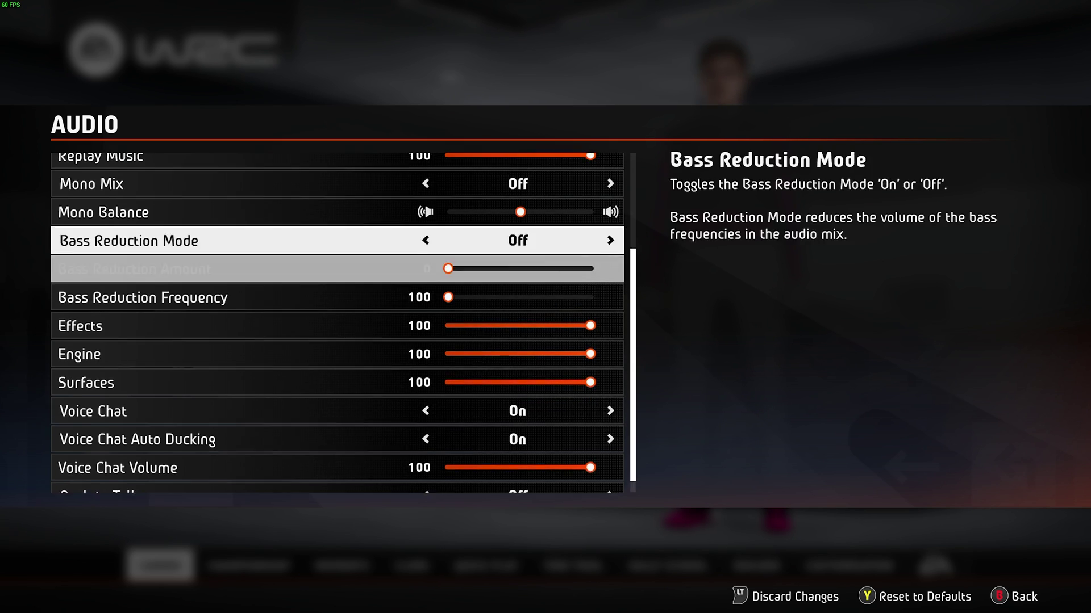
{"action": "key", "text": "Down"}
{"action": "key", "text": "Down"}
{"action": "key", "text": "Down"}
{"action": "key", "text": "Down"}
{"action": "key", "text": "Down"}
{"action": "key", "text": "Down"}
{"action": "key", "text": "Down"}
{"action": "key", "text": "Down"}
{"action": "key", "text": "Down"}
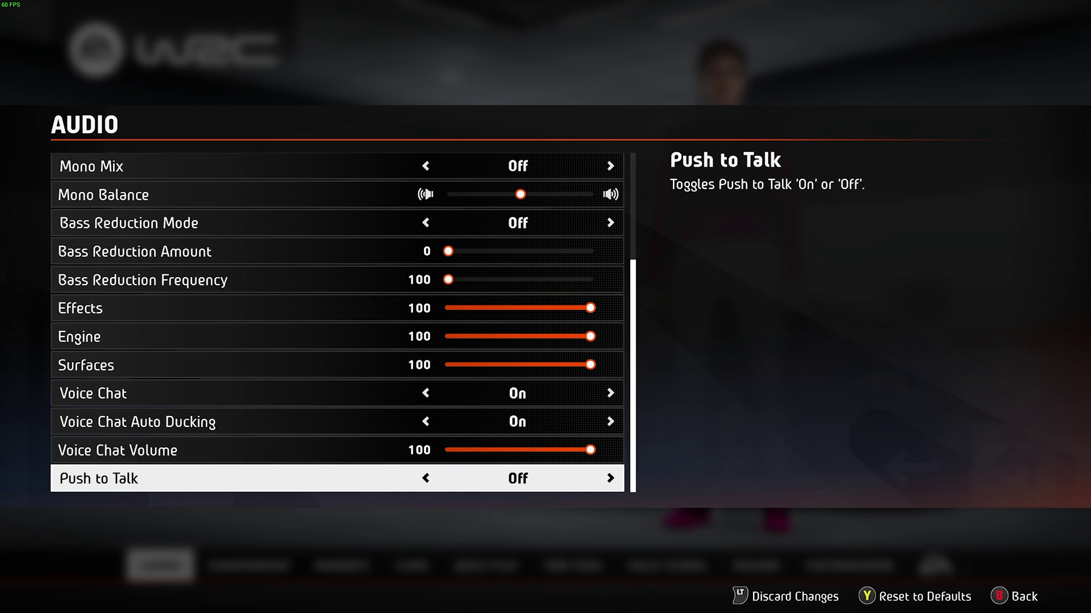
{"action": "key", "text": "Right"}
{"action": "key", "text": "Up"}
{"action": "key", "text": "Up"}
{"action": "key", "text": "Up"}
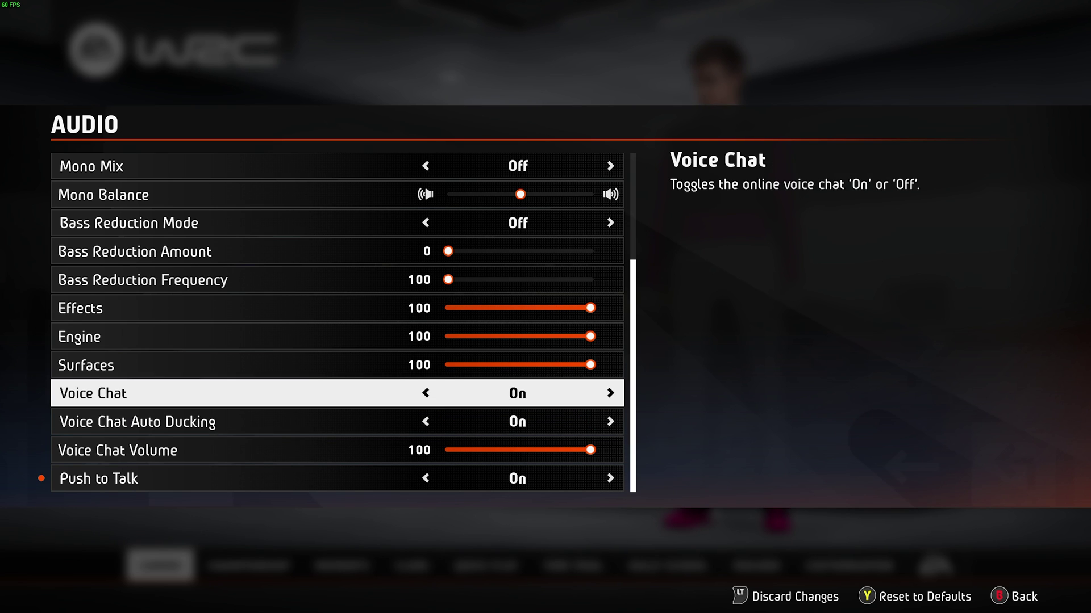
{"action": "key", "text": "Up"}
{"action": "key", "text": "Up"}
{"action": "key", "text": "Up"}
{"action": "key", "text": "Up"}
{"action": "key", "text": "Up"}
{"action": "key", "text": "Up"}
{"action": "key", "text": "Up"}
{"action": "key", "text": "Escape"}
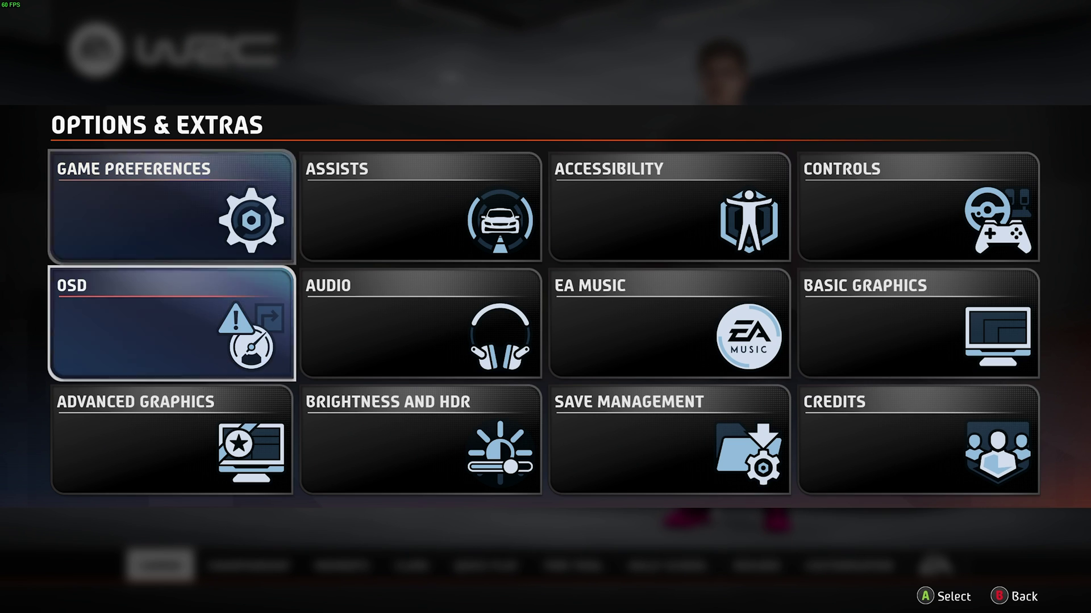
- Continue the career and start the Croatia Rally at Day 1 Stage 1, Stojdraga 10.2km
{"action": "key", "text": "Down"}
{"action": "key", "text": "Escape"}
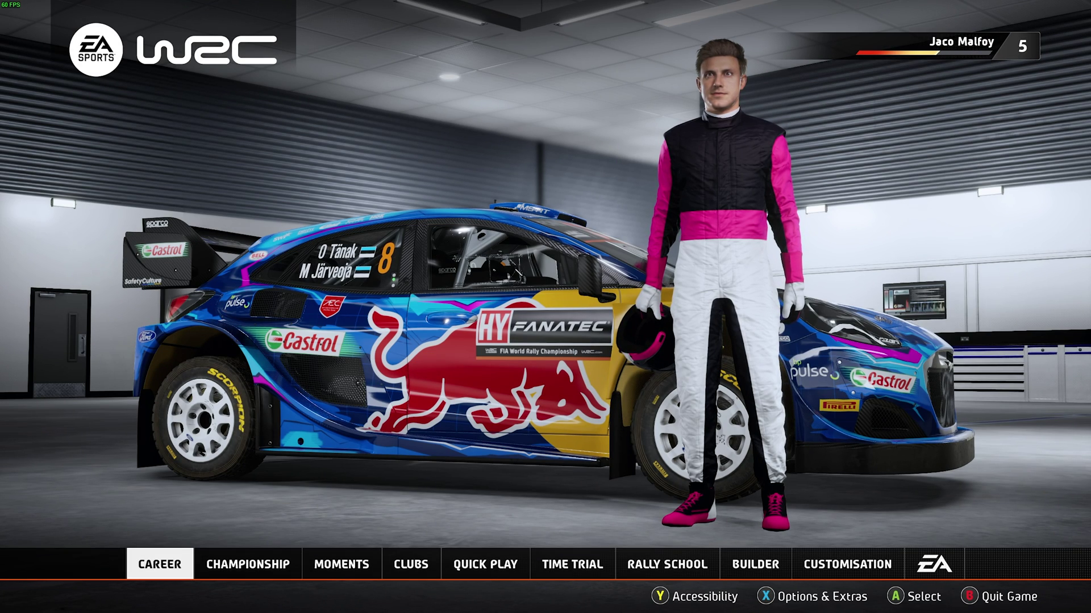
{"action": "key", "text": "Return"}
{"action": "key", "text": "Return"}
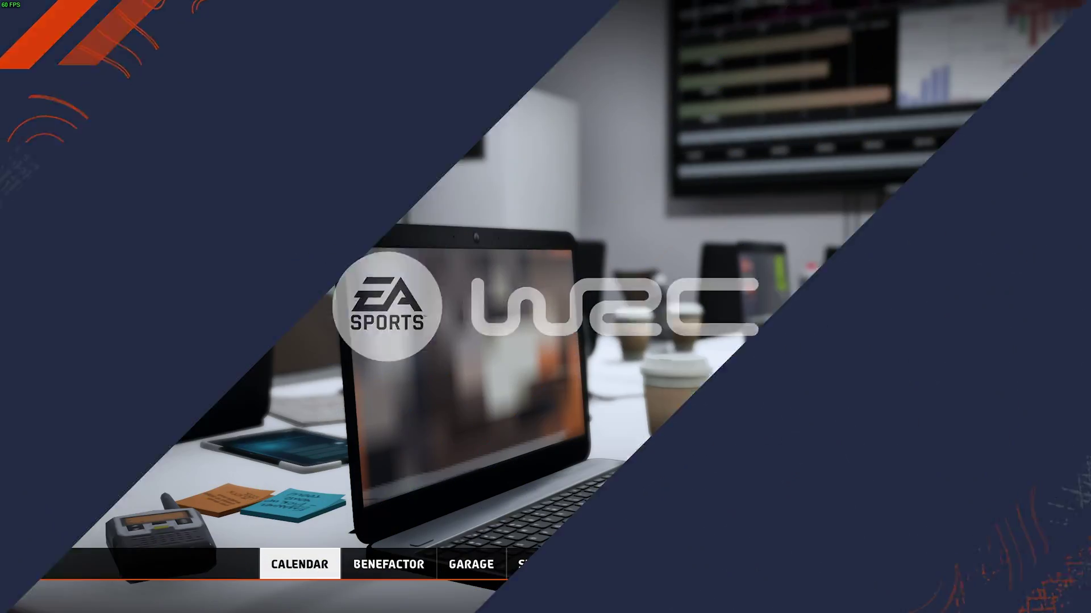
{"action": "key", "text": "Return"}
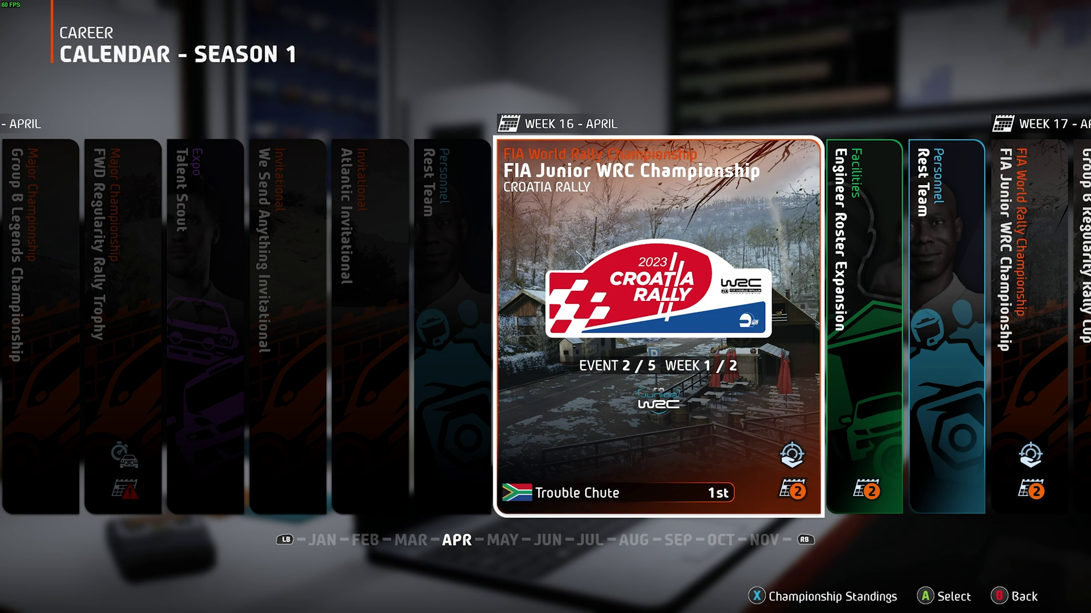
{"action": "key", "text": "Return"}
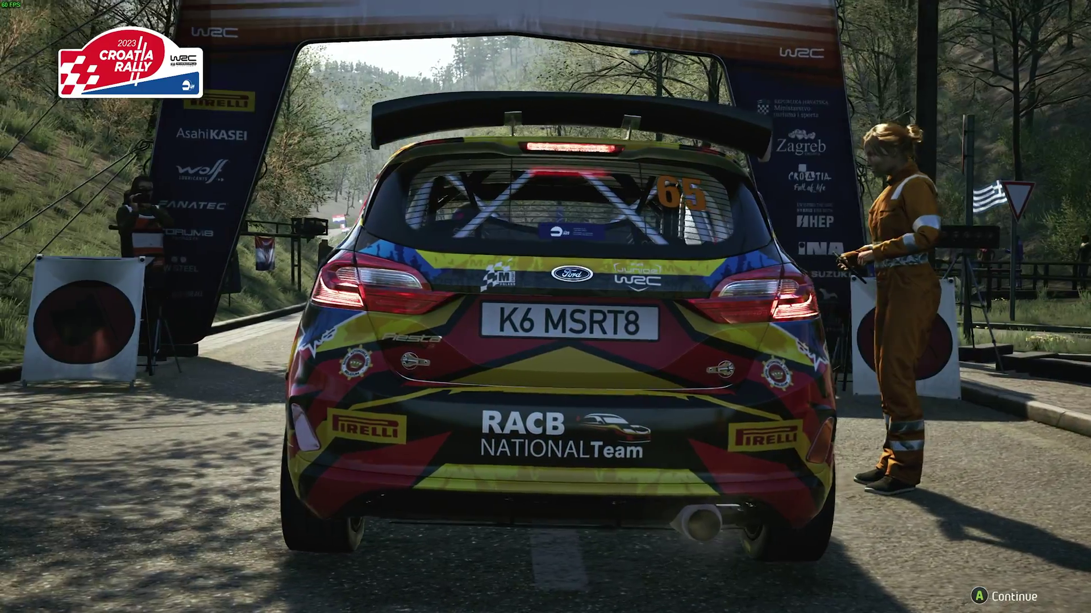
{"action": "key", "text": "Return"}
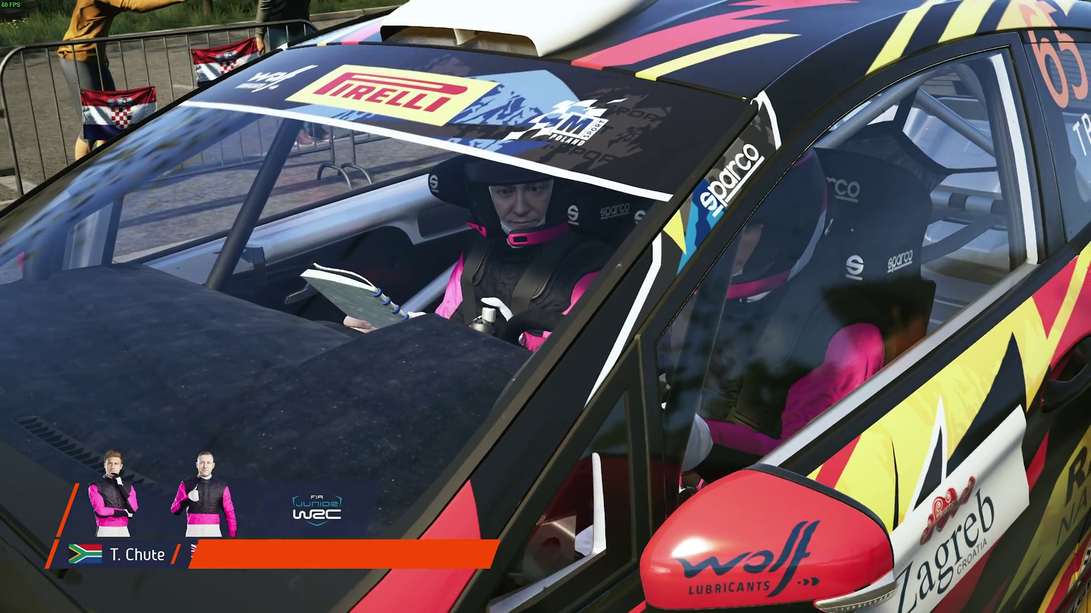